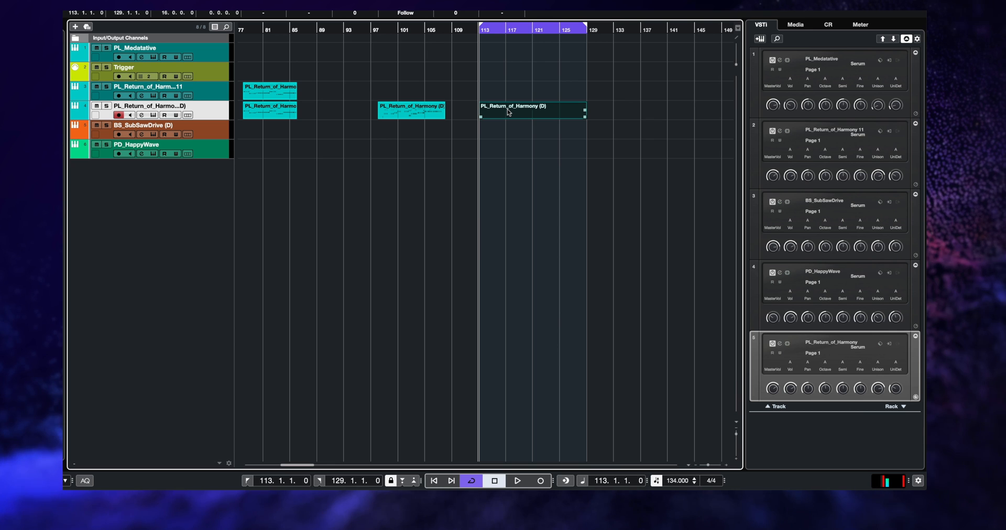
Open the PL_Return_of_Harmony (D) part at bar 113 and enter a C3, E3 and G3 chord at its start.
{"action": "double_click", "coordinate": [508, 112]}
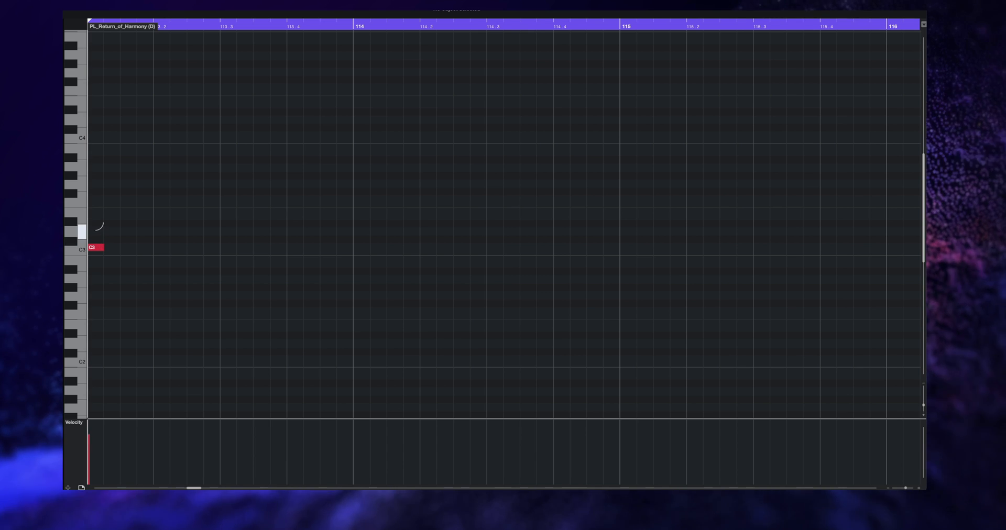
{"action": "left_click", "coordinate": [98, 184]}
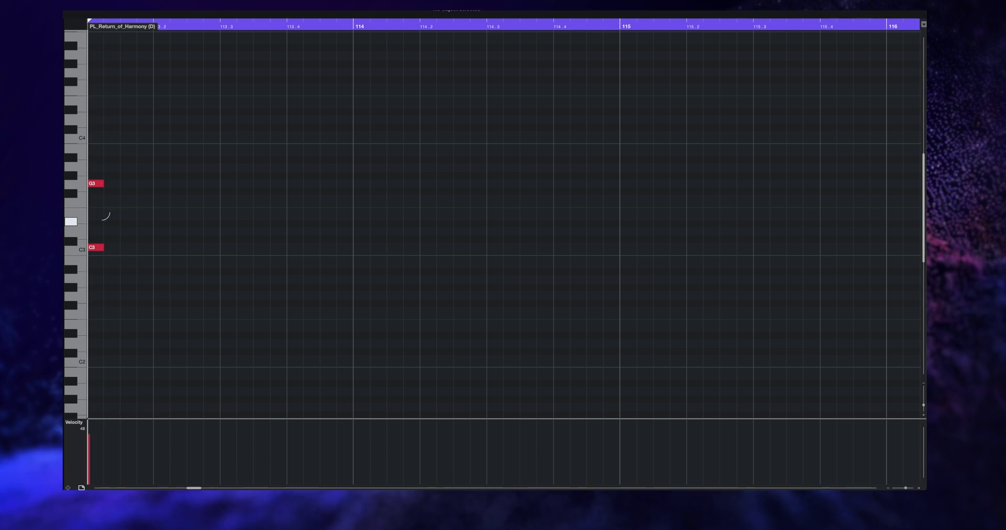
{"action": "key", "text": "space"}
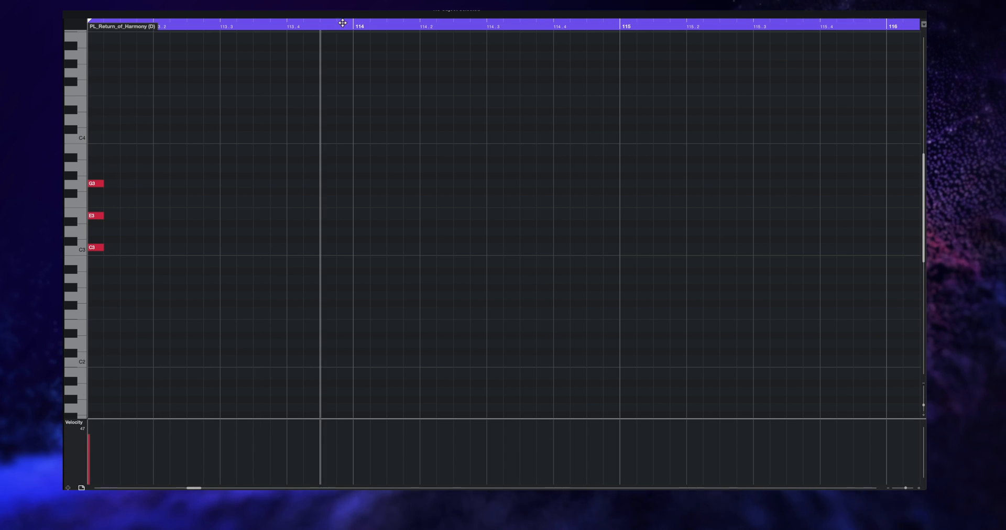
Take the middle E3 note out of the chord at the start of bar 113, keeping C3 and G3.
{"action": "left_click_drag", "start_coordinate": [140, 204], "coordinate": [92, 229]}
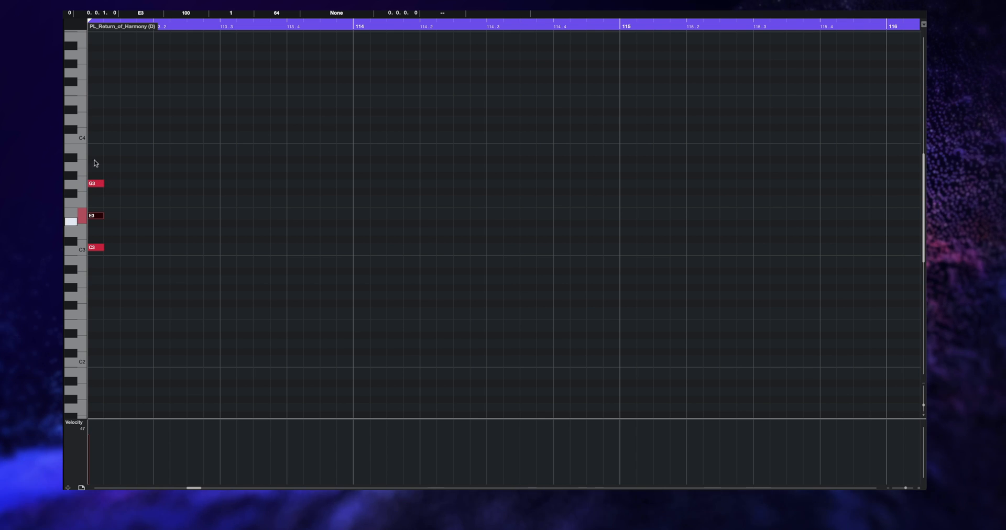
{"action": "key", "text": "Up"}
{"action": "key", "text": "Up"}
{"action": "key", "text": "Up"}
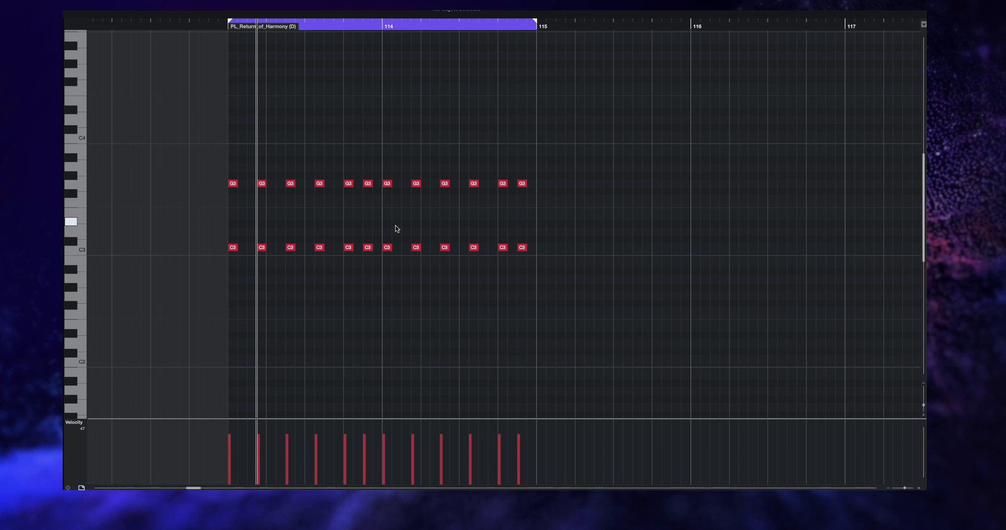
Duplicate the two-bar C3 and G3 pattern so the copy starts at bar 115, and extend the loop range to bar 117.
{"action": "left_click_drag", "start_coordinate": [586, 132], "coordinate": [244, 263]}
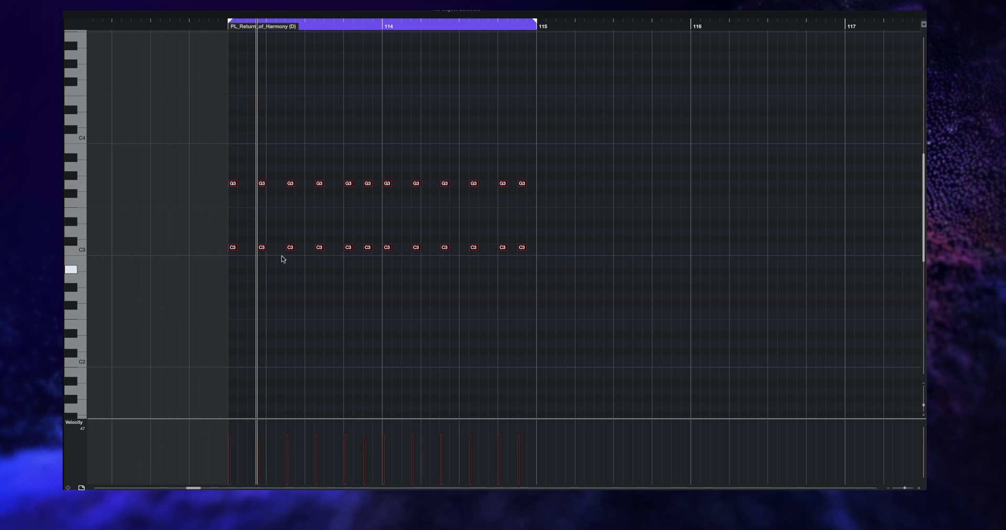
{"action": "key", "text": "alt+d"}
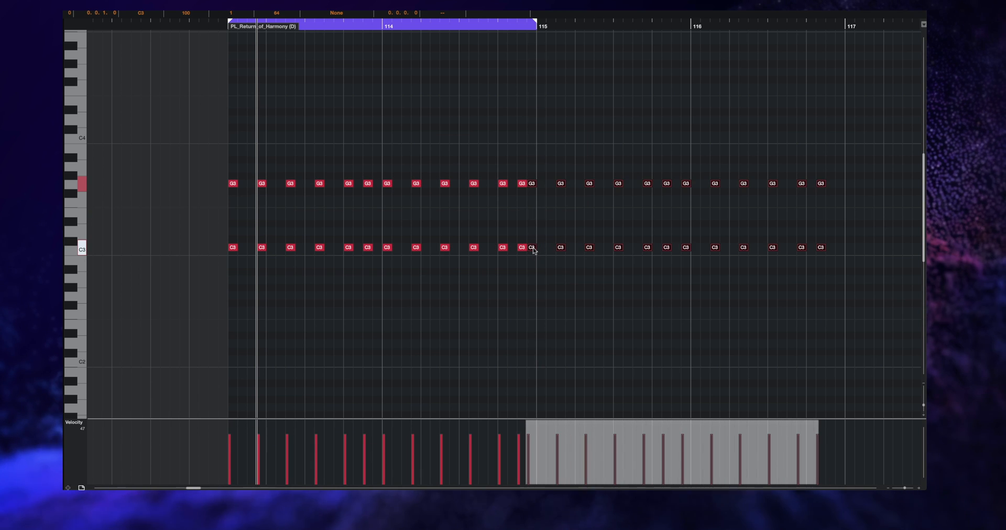
{"action": "key", "text": "Right"}
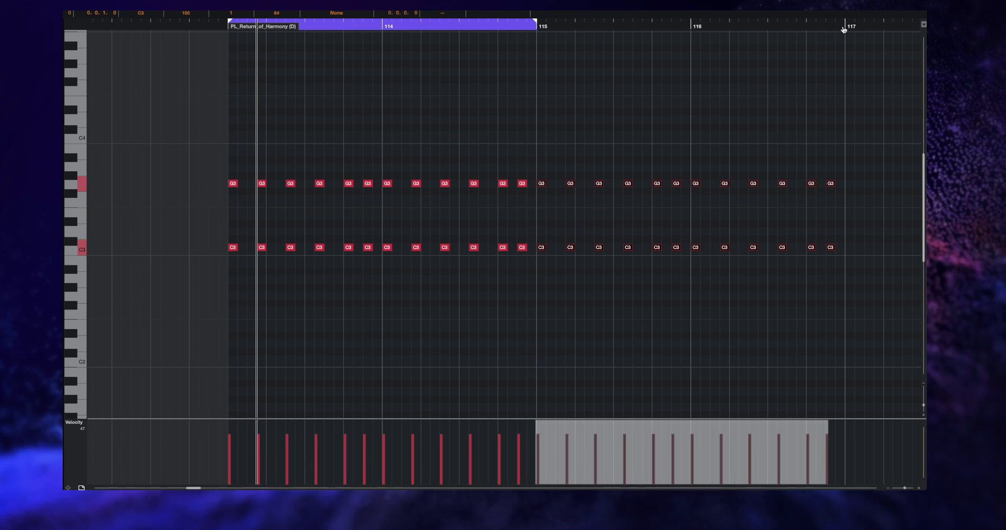
{"action": "left_click", "coordinate": [844, 26]}
Transpose only the notes in bar 114 up to D3 and A3.
{"action": "left_click_drag", "start_coordinate": [835, 74], "coordinate": [386, 264]}
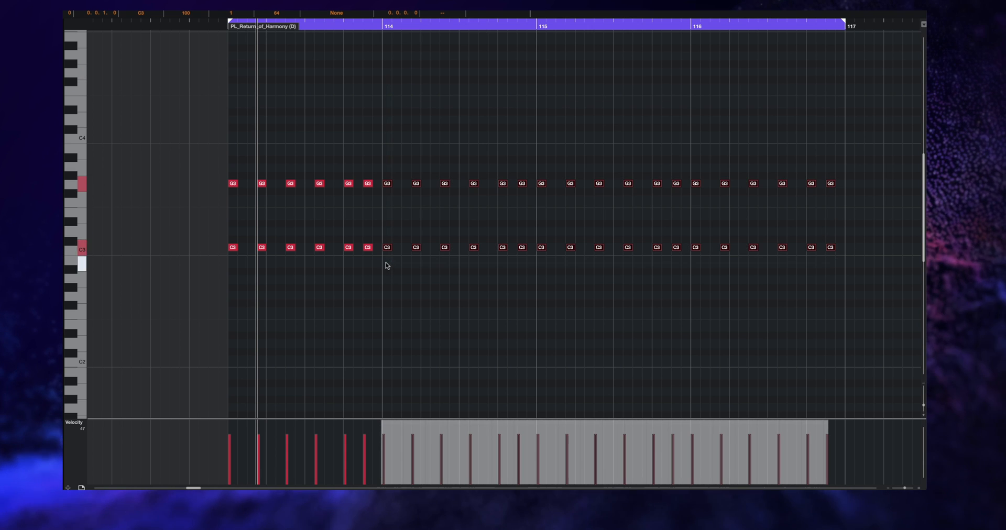
{"action": "left_click_drag", "start_coordinate": [382, 170], "coordinate": [523, 266]}
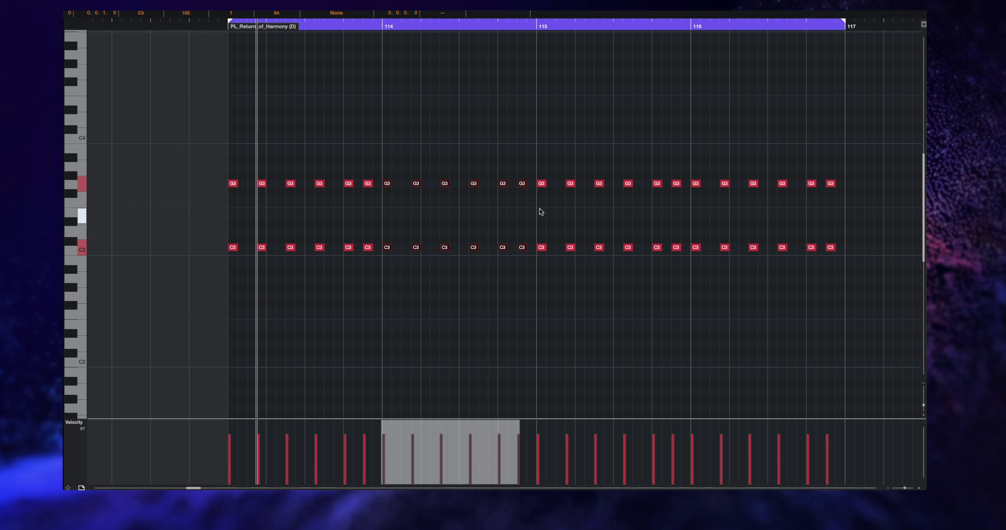
{"action": "scroll", "coordinate": [541, 212], "scroll_direction": "down", "scroll_amount": 3}
{"action": "key", "text": "Up"}
{"action": "key", "text": "alt+Up"}
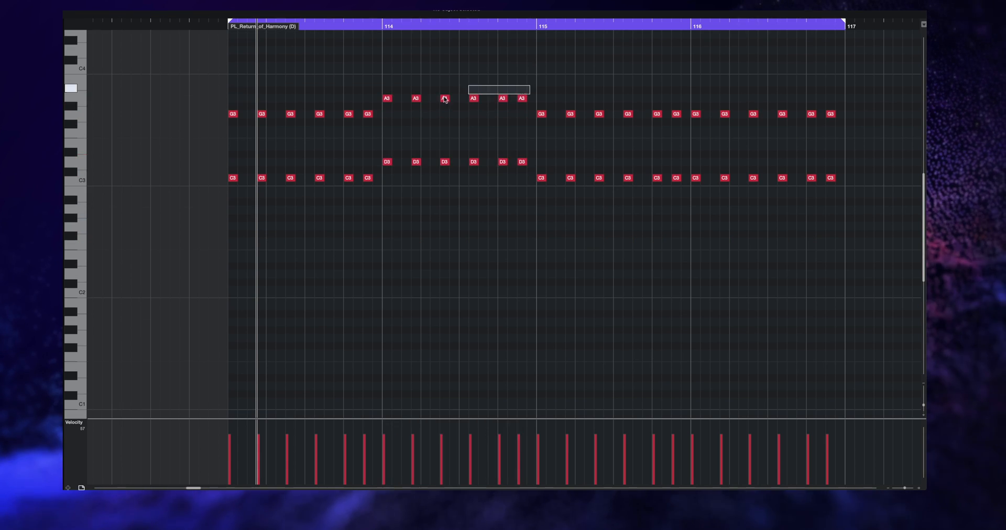
{"action": "left_click", "coordinate": [479, 73]}
{"action": "scroll", "coordinate": [562, 227], "scroll_direction": "up", "scroll_amount": 3}
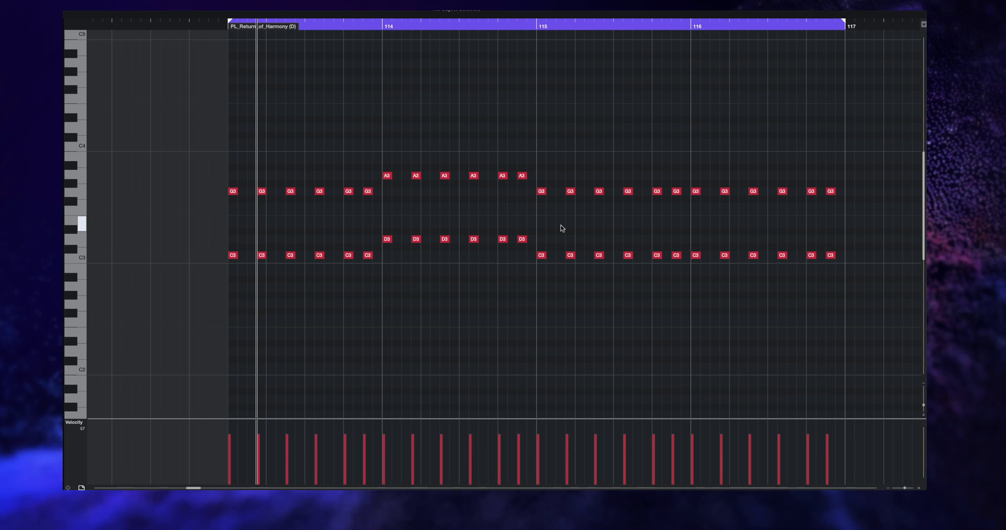
Transpose the notes in bars 115 and 116 up to F3 and C4, and play the progression.
{"action": "left_click_drag", "start_coordinate": [540, 182], "coordinate": [843, 276]}
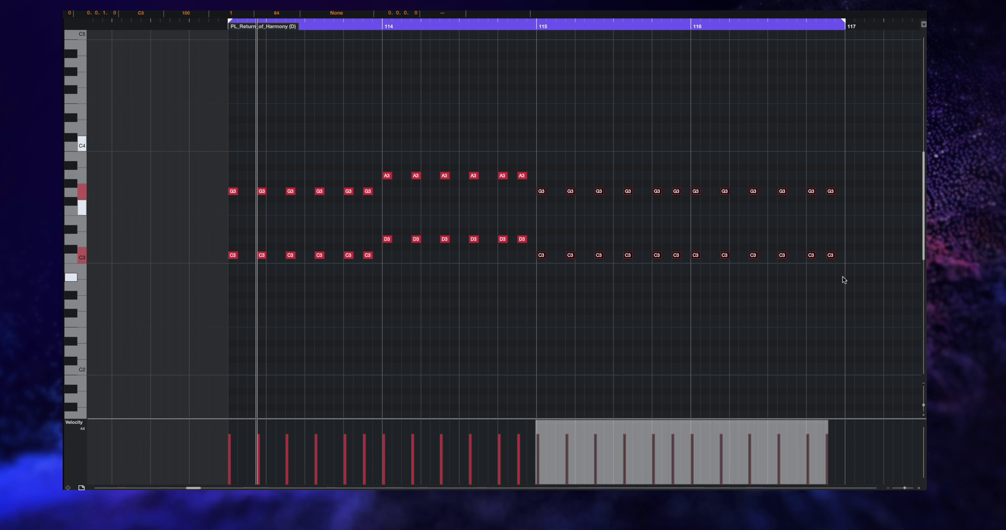
{"action": "left_click_drag", "start_coordinate": [851, 170], "coordinate": [530, 267]}
{"action": "key", "text": "Up"}
{"action": "key", "text": "Up"}
{"action": "key", "text": "Up"}
{"action": "key", "text": "Up"}
{"action": "key", "text": "Up"}
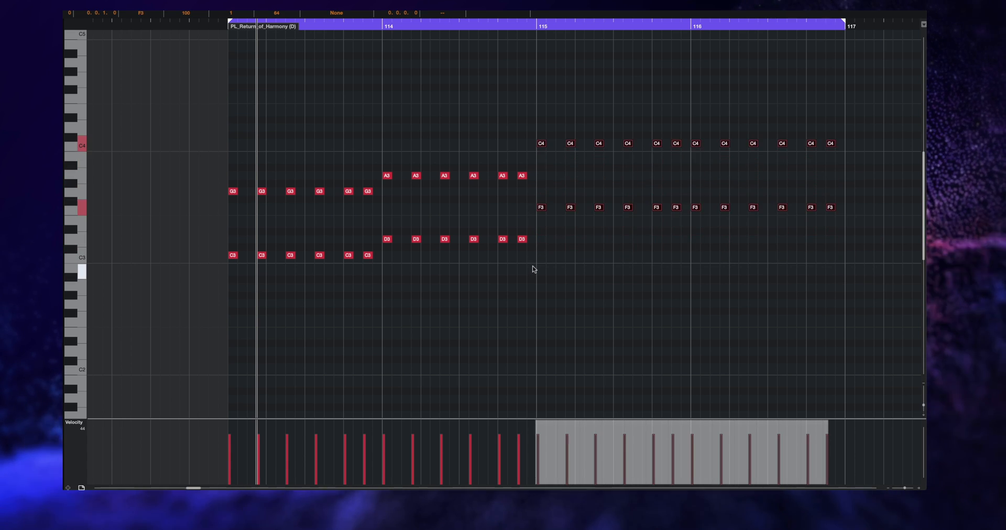
{"action": "left_click_drag", "start_coordinate": [527, 131], "coordinate": [837, 152]}
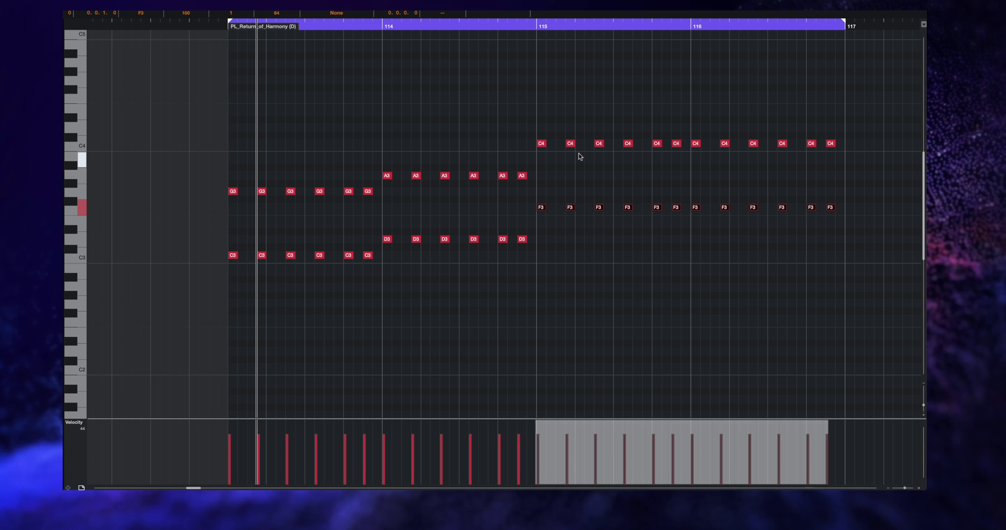
{"action": "key", "text": "space"}
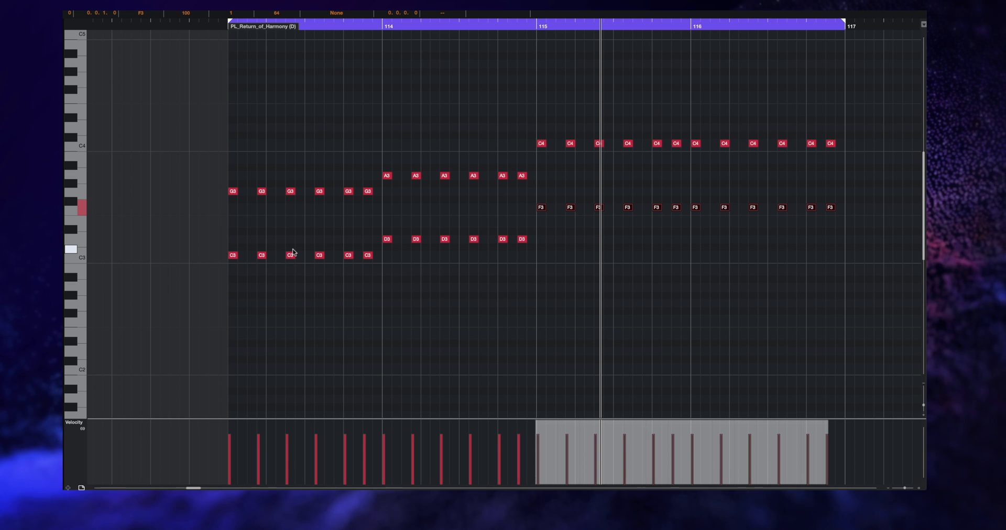
Transpose both note rows in bar 113 up to F3 and C4.
{"action": "left_click_drag", "start_coordinate": [270, 163], "coordinate": [340, 300]}
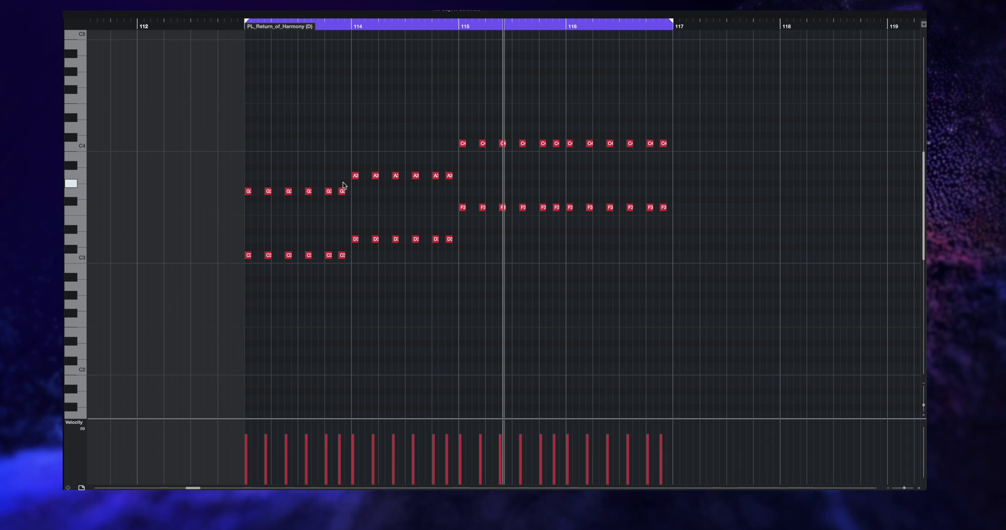
{"action": "left_click_drag", "start_coordinate": [345, 184], "coordinate": [220, 280]}
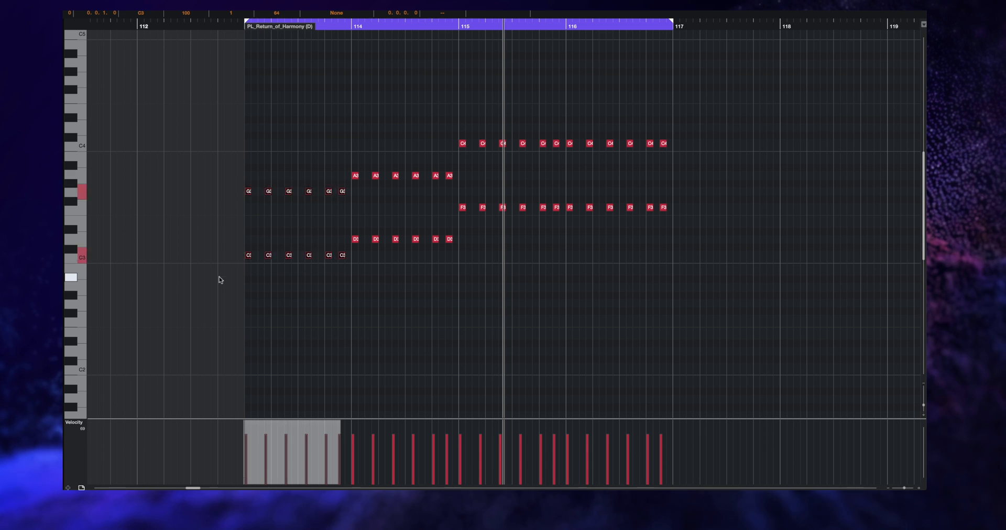
{"action": "key", "text": "alt+Up"}
{"action": "key", "text": "alt+Up"}
{"action": "key", "text": "alt+Up"}
{"action": "key", "text": "alt+Up"}
{"action": "key", "text": "alt+Up"}
{"action": "key", "text": "alt+Up"}
{"action": "key", "text": "alt+Down"}
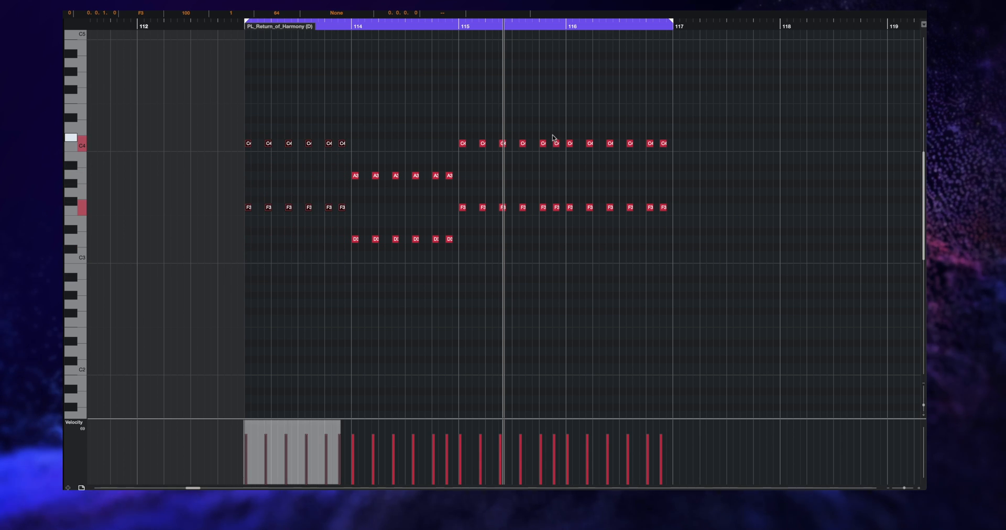
Transpose both note rows in bar 114 up to G3 and D4.
{"action": "left_click_drag", "start_coordinate": [452, 165], "coordinate": [354, 252]}
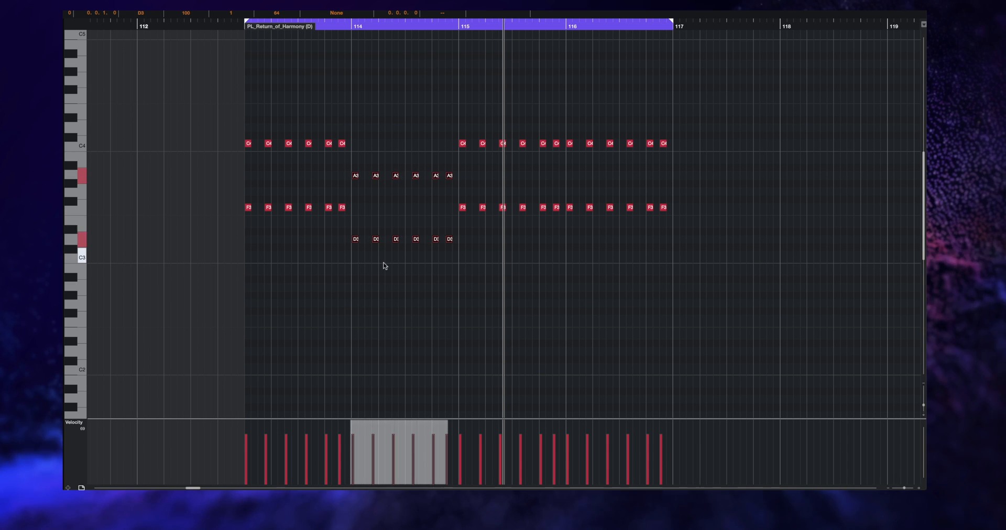
{"action": "key", "text": "alt+Up"}
{"action": "key", "text": "alt+Up"}
{"action": "key", "text": "alt+Up"}
{"action": "key", "text": "alt+Up"}
{"action": "key", "text": "alt+Up"}
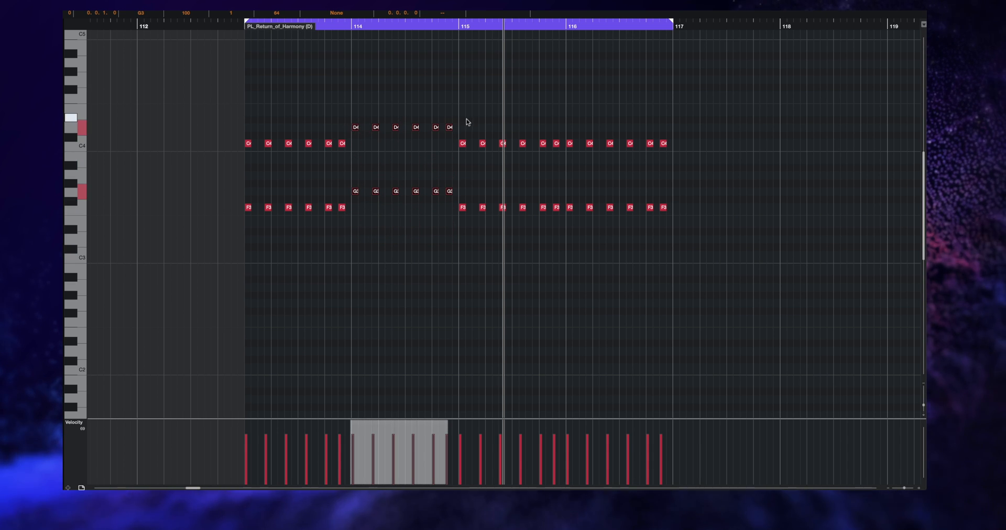
Transpose both note rows in bars 115 and 116 up to A3 and E4, and play the progression.
{"action": "left_click_drag", "start_coordinate": [461, 137], "coordinate": [715, 255]}
{"action": "key", "text": "alt+Up"}
{"action": "key", "text": "alt+Up"}
{"action": "key", "text": "alt+Up"}
{"action": "key", "text": "alt+Up"}
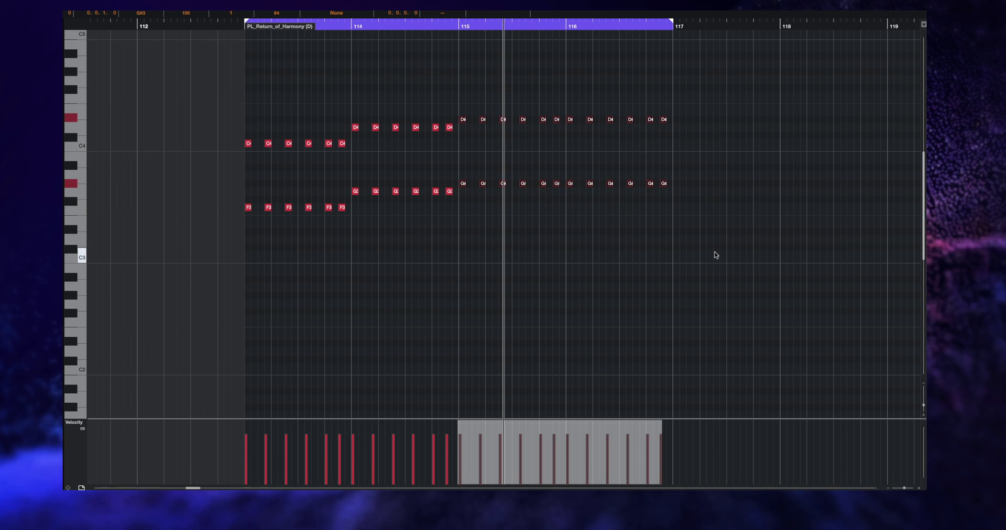
{"action": "left_click_drag", "start_coordinate": [445, 102], "coordinate": [686, 116]}
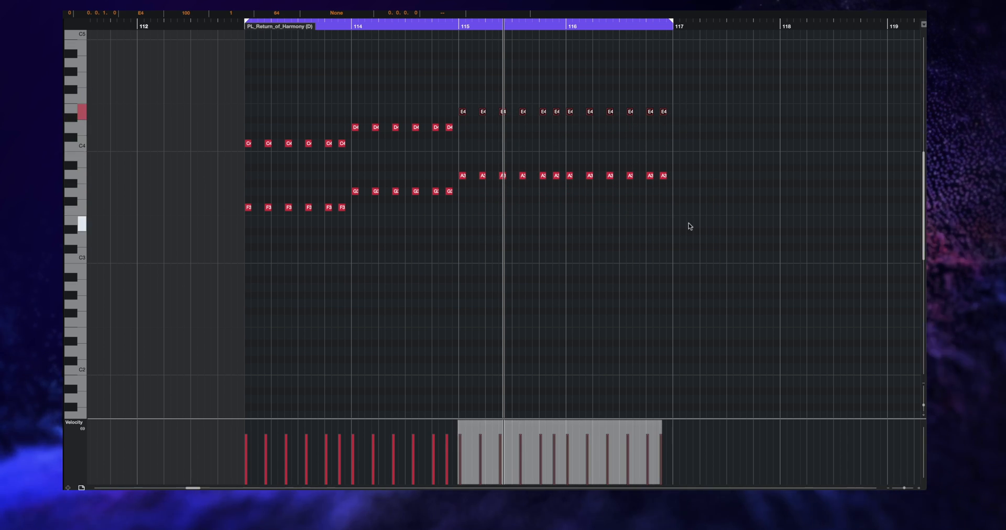
{"action": "left_click", "coordinate": [602, 208]}
{"action": "key", "text": "space"}
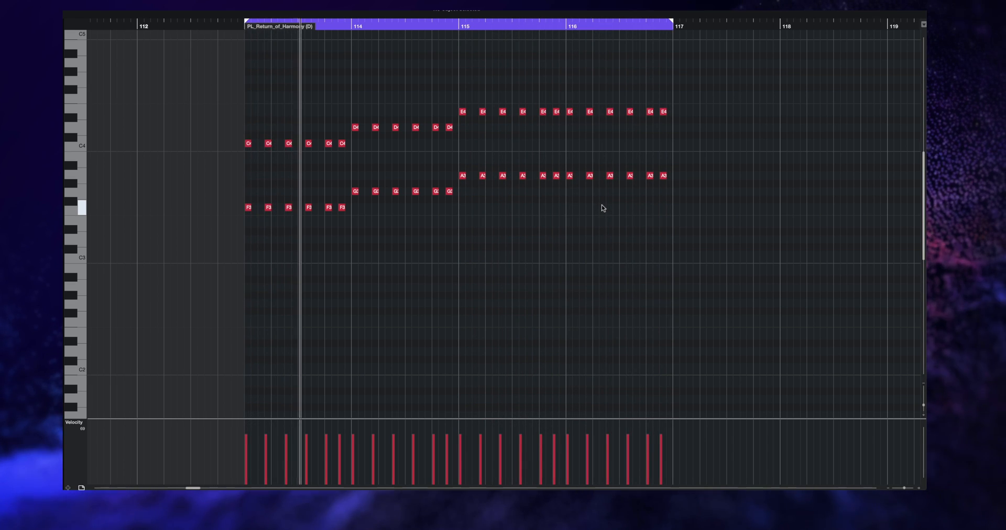
Transpose all notes in the part down one octave.
{"action": "key", "text": "ctrl+a"}
{"action": "key", "text": "alt+shift+Down"}
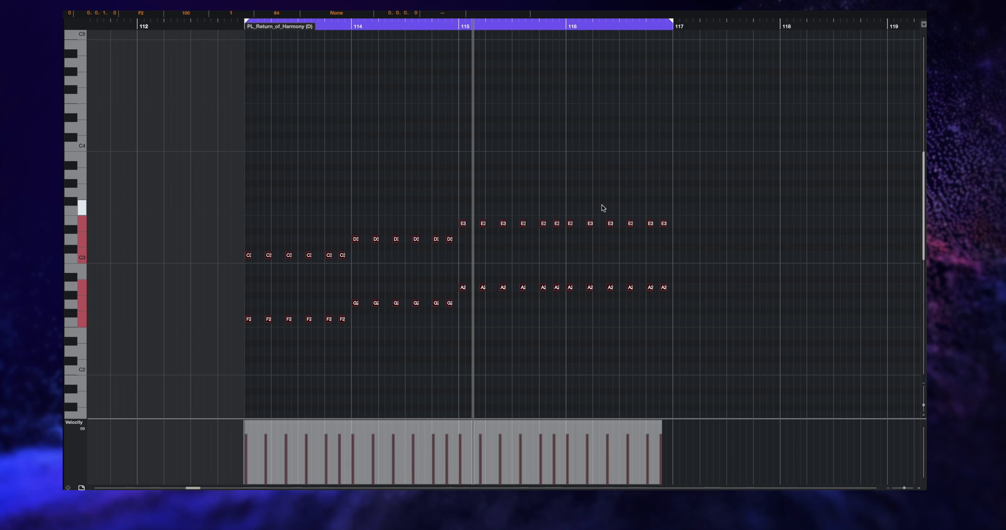
{"action": "key", "text": "super+a"}
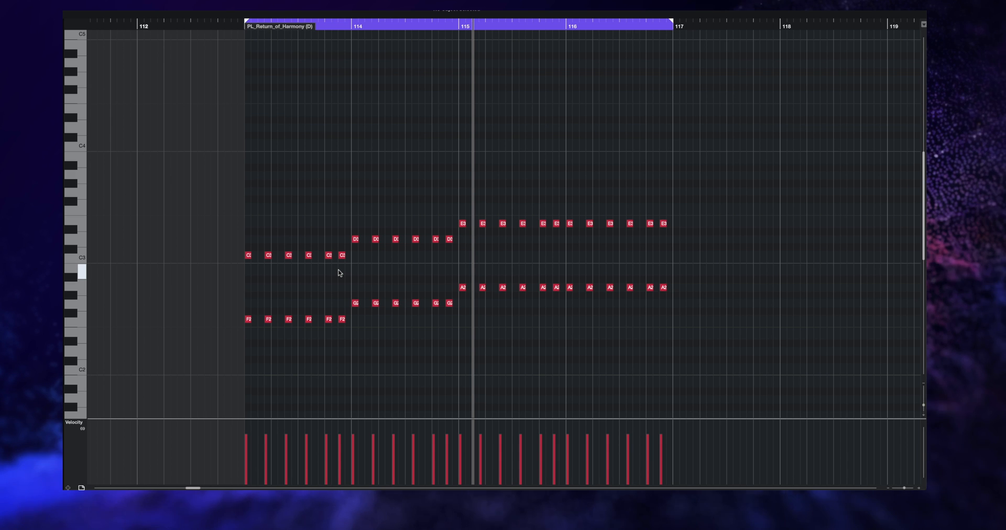
{"action": "left_click_drag", "start_coordinate": [321, 257], "coordinate": [236, 258]}
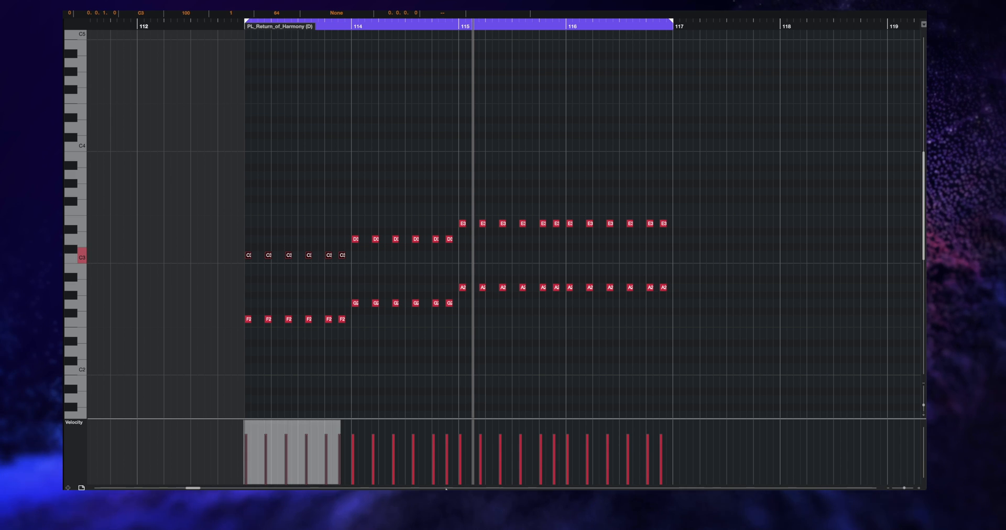
{"action": "mouse_move", "coordinate": [446, 490]}
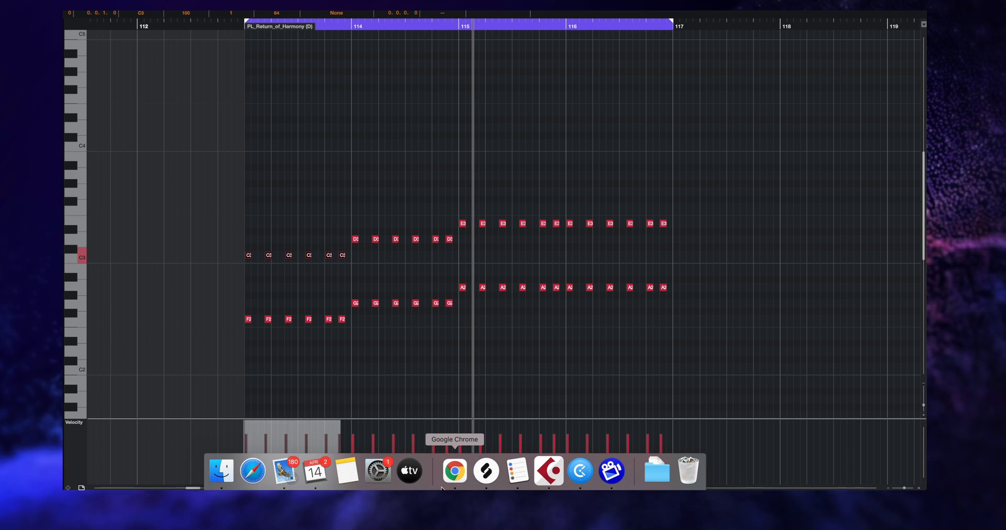
{"action": "left_click", "coordinate": [568, 134]}
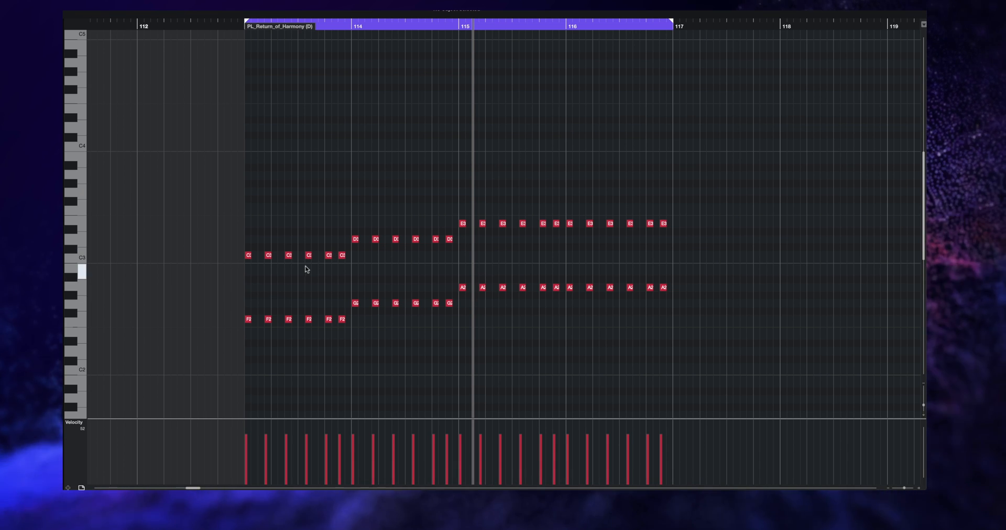
Duplicate the whole four-bar pattern and align the copy to start at bar 117.
{"action": "left_click_drag", "start_coordinate": [726, 159], "coordinate": [253, 346]}
{"action": "key", "text": "super+d"}
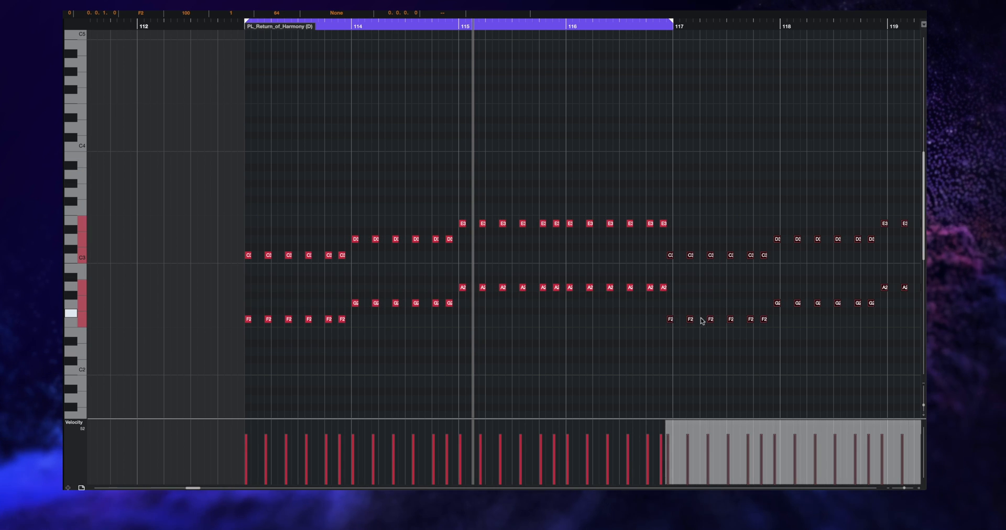
{"action": "left_click_drag", "start_coordinate": [673, 322], "coordinate": [676, 323]}
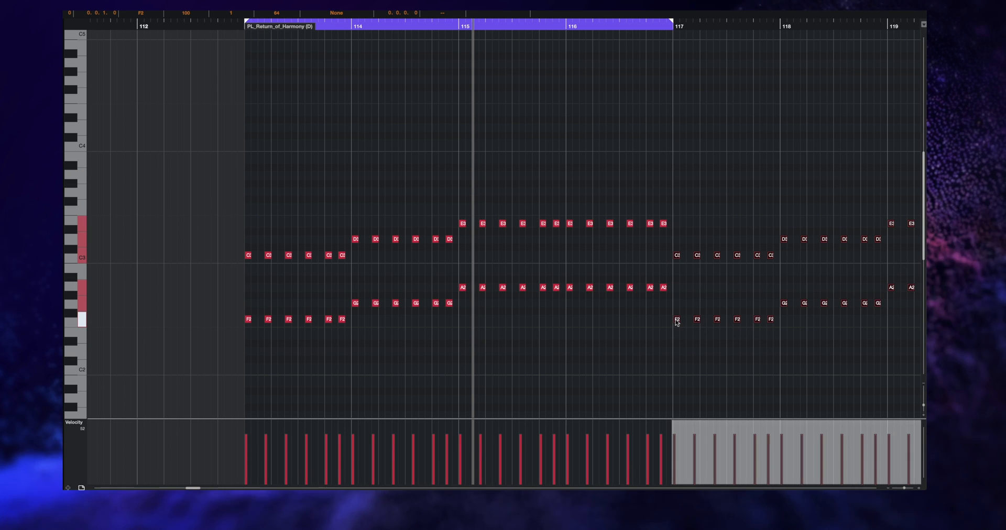
Lower the first upper note of bar 113 to B2 and play the progression.
{"action": "left_click", "coordinate": [248, 255]}
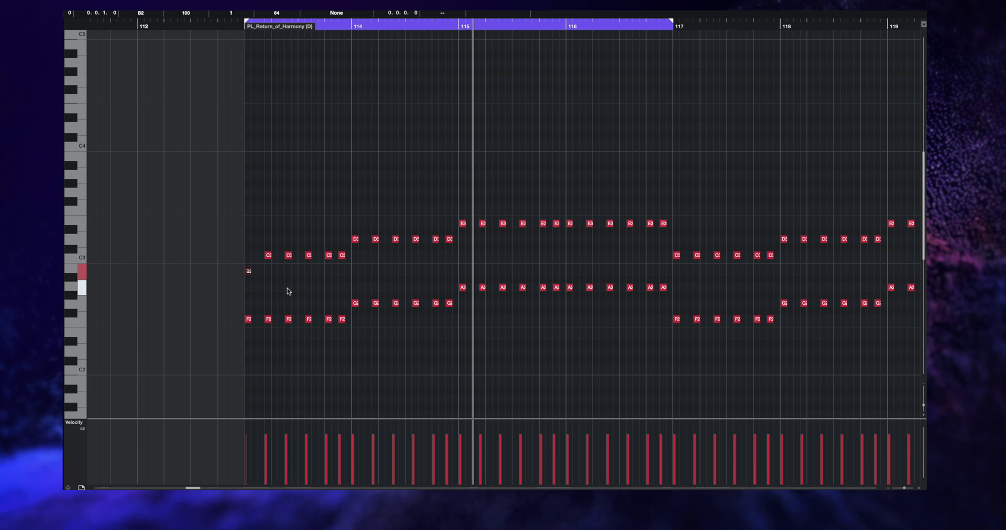
{"action": "key", "text": "space"}
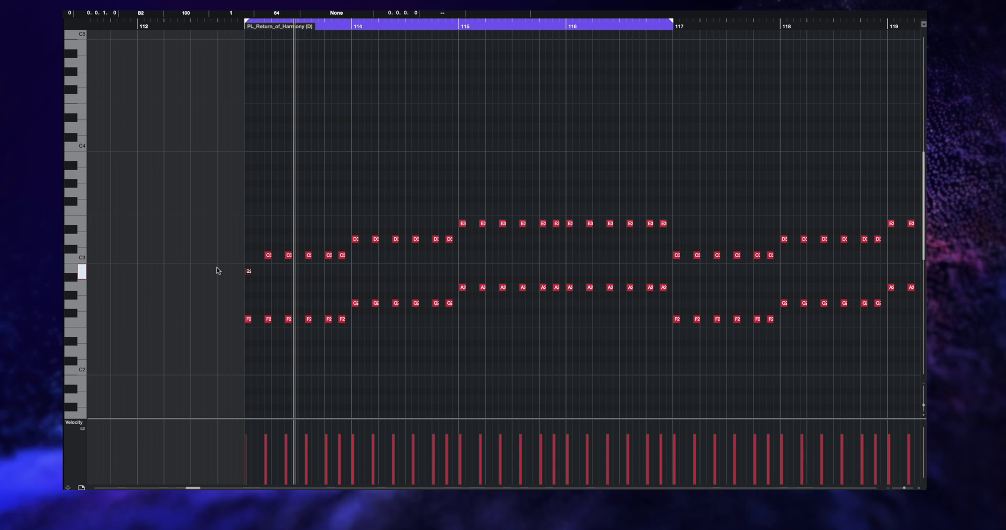
{"action": "key", "text": "space"}
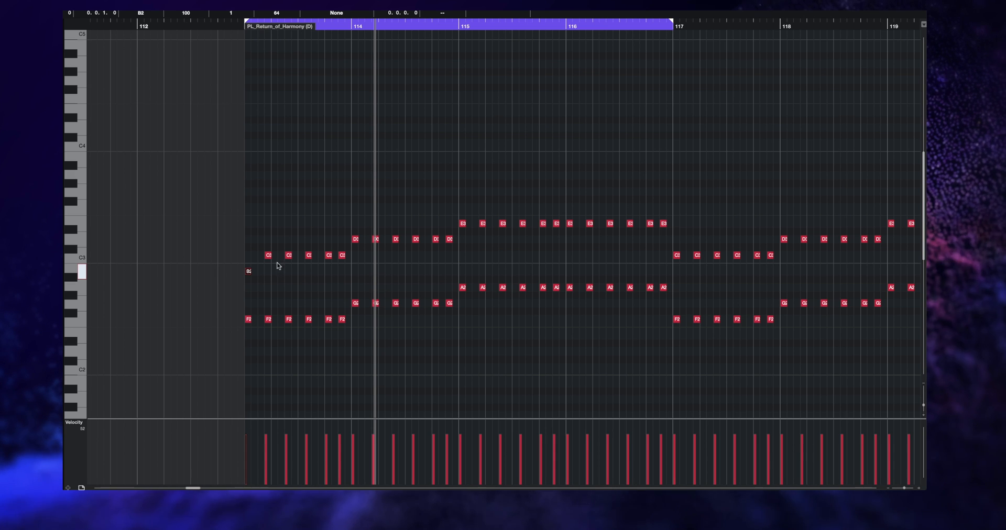
Lower the first upper note of bar 114 to C3 and of bar 115 to D3, and play the result.
{"action": "left_click", "coordinate": [362, 230]}
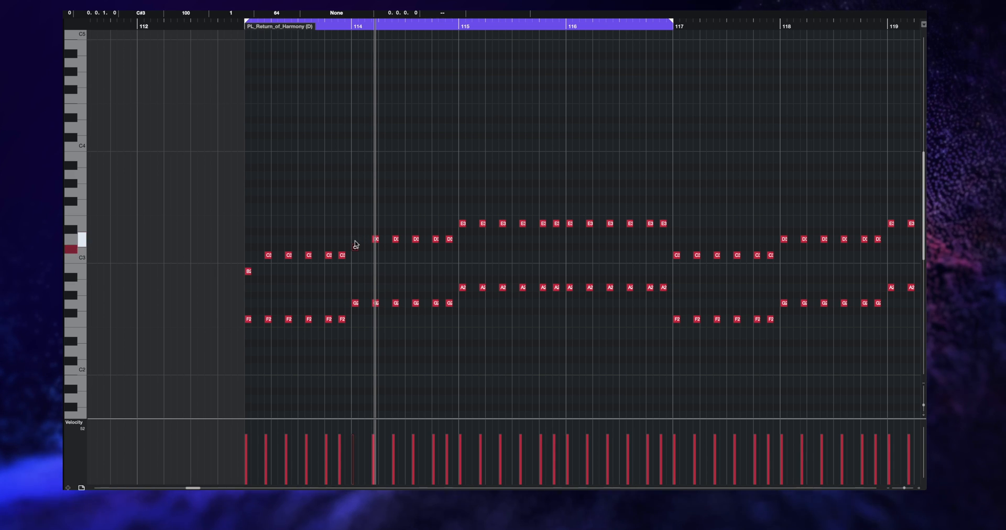
{"action": "left_click_drag", "start_coordinate": [356, 242], "coordinate": [357, 312]}
{"action": "left_click_drag", "start_coordinate": [373, 222], "coordinate": [394, 248]}
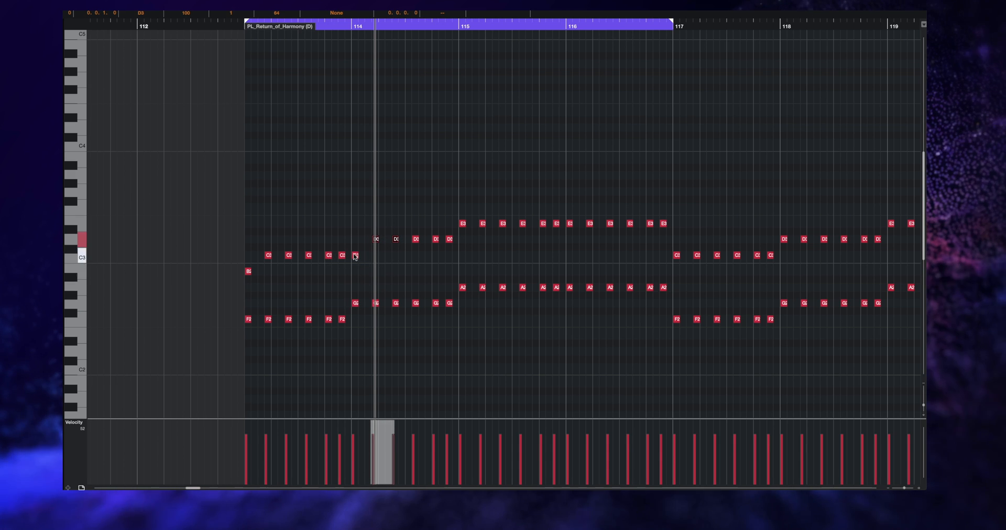
{"action": "left_click", "coordinate": [235, 276]}
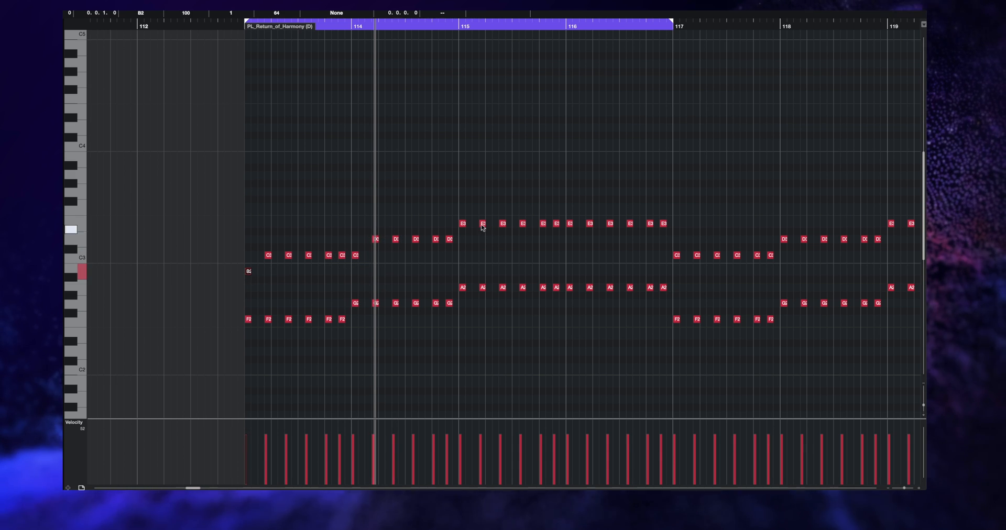
{"action": "left_click_drag", "start_coordinate": [463, 224], "coordinate": [464, 242]}
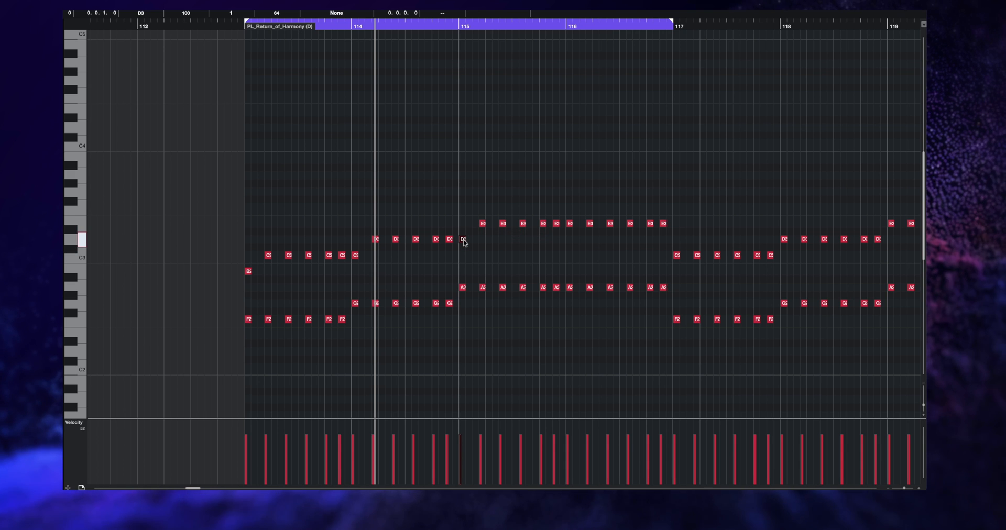
{"action": "key", "text": "space"}
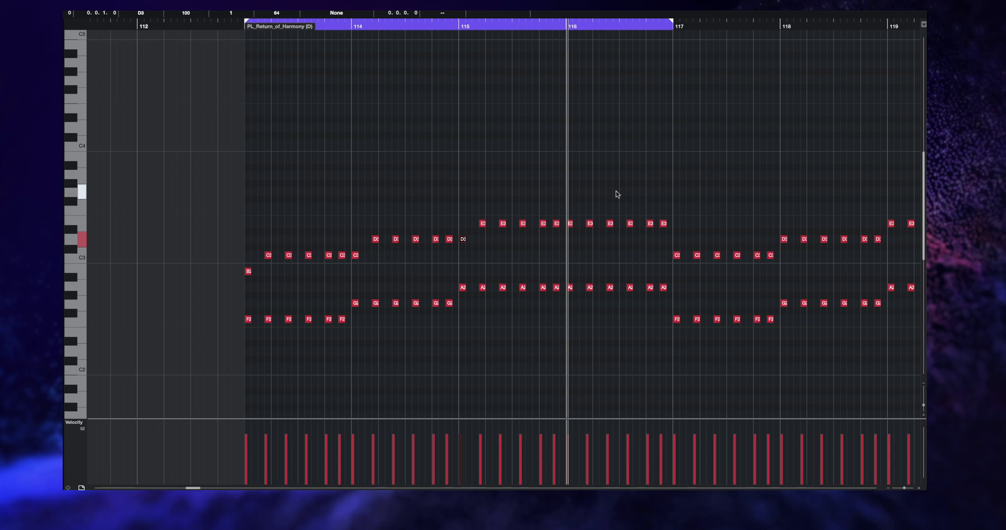
Shorten the part on the arrangement to end at bar 121 and duplicate it directly after itself, with the loop range on the copy.
{"action": "scroll", "coordinate": [617, 194], "scroll_direction": "right", "scroll_amount": 6}
{"action": "key", "text": "Return"}
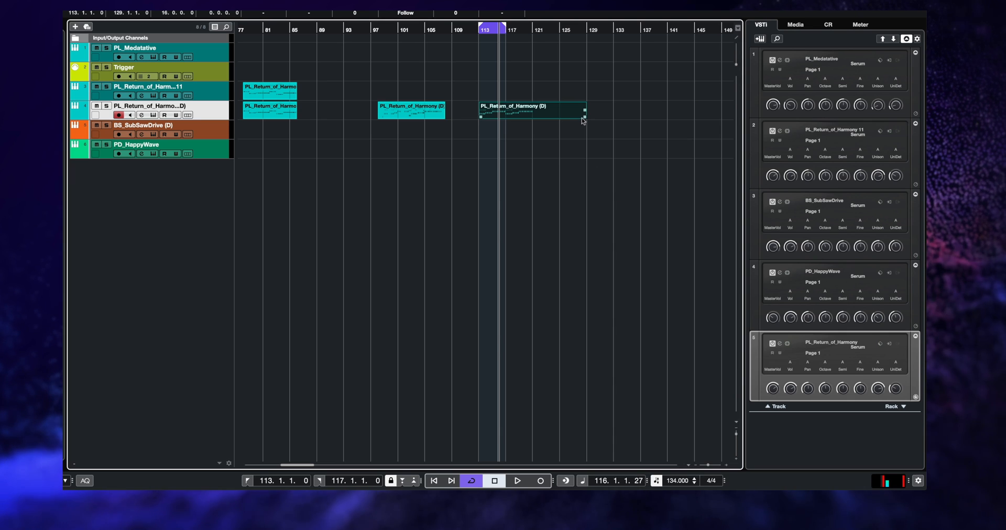
{"action": "left_click_drag", "start_coordinate": [585, 114], "coordinate": [532, 116]}
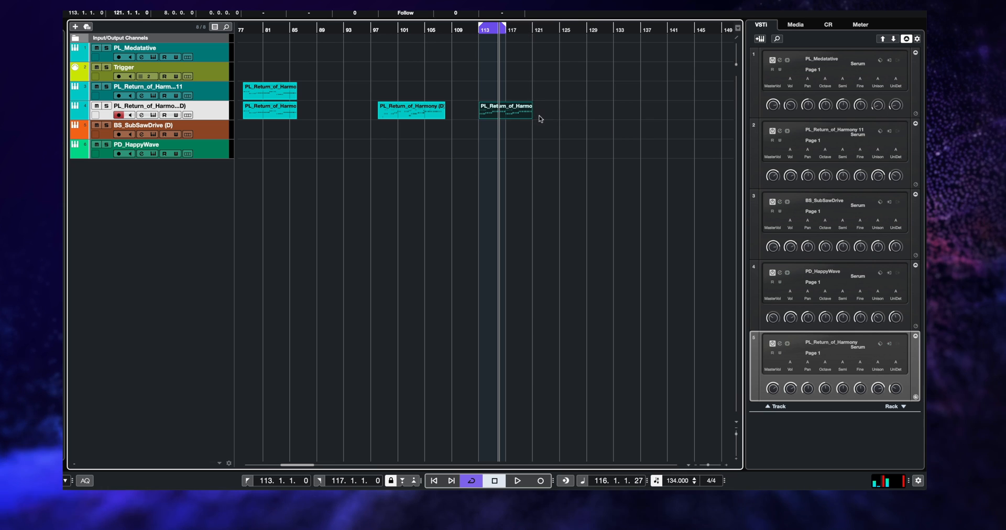
{"action": "key", "text": "ctrl+d"}
{"action": "key", "text": "p"}
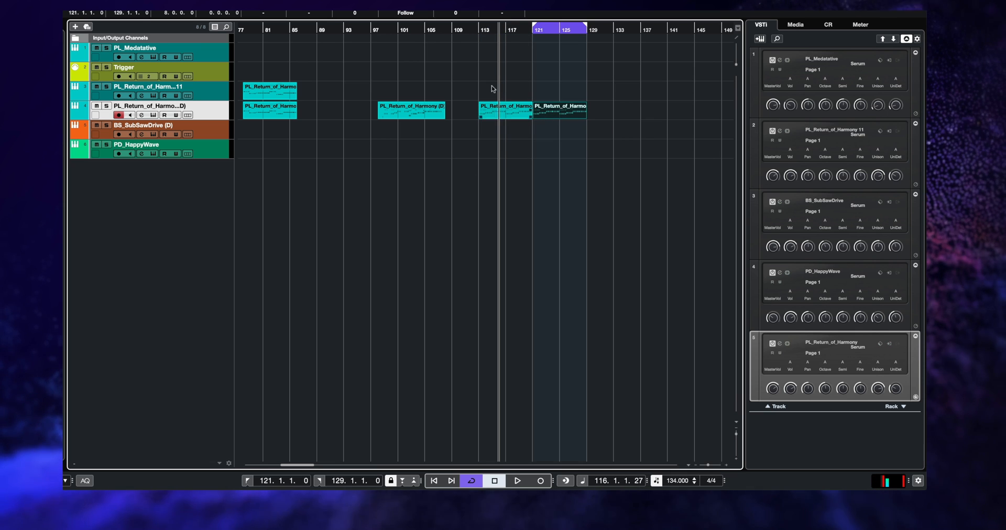
Open the duplicated part for editing and delete all upper notes in bars 122 to 124.
{"action": "left_click", "coordinate": [571, 116]}
{"action": "double_click", "coordinate": [571, 116]}
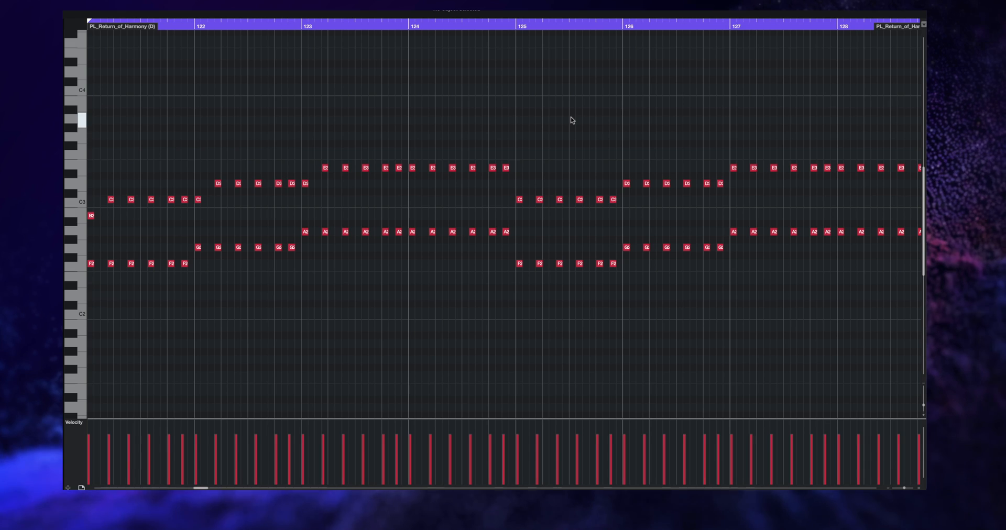
{"action": "scroll", "coordinate": [163, 196], "scroll_direction": "left", "scroll_amount": 2}
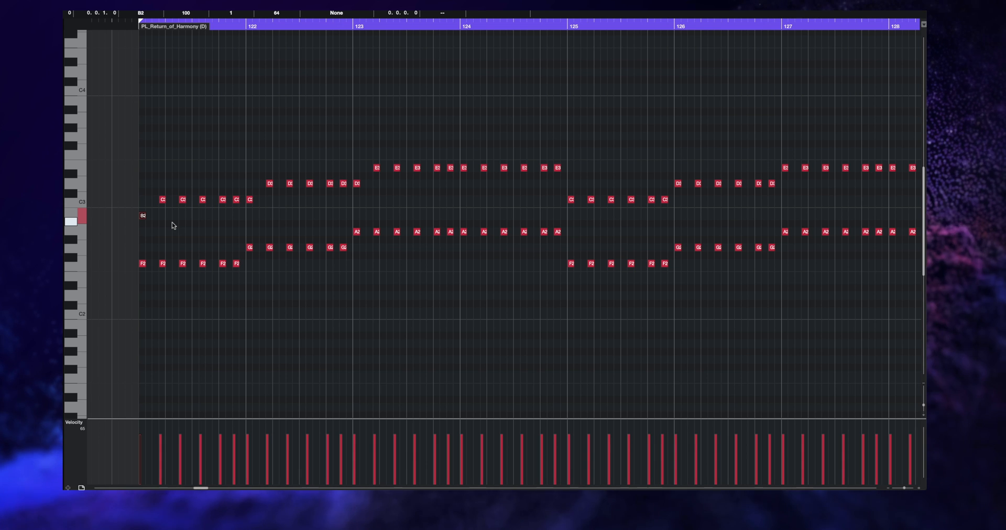
{"action": "left_click_drag", "start_coordinate": [247, 164], "coordinate": [357, 207]}
{"action": "key", "text": "Delete"}
{"action": "left_click_drag", "start_coordinate": [350, 146], "coordinate": [564, 184]}
{"action": "key", "text": "Delete"}
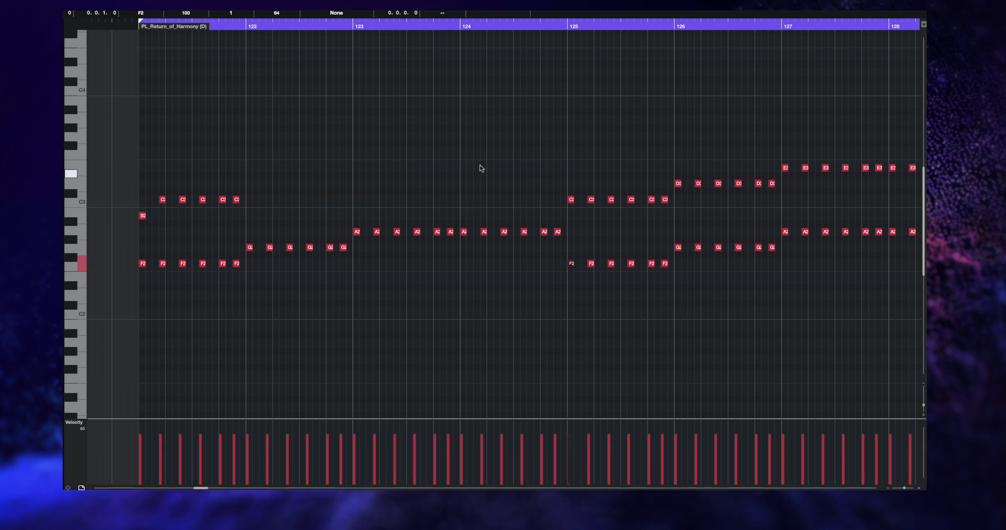
Copy the B2 and C3 upper-note figure of bar 121 into bars 122, 123 and 124, and play the result.
{"action": "left_click_drag", "start_coordinate": [352, 162], "coordinate": [129, 227]}
{"action": "key", "text": "super+d"}
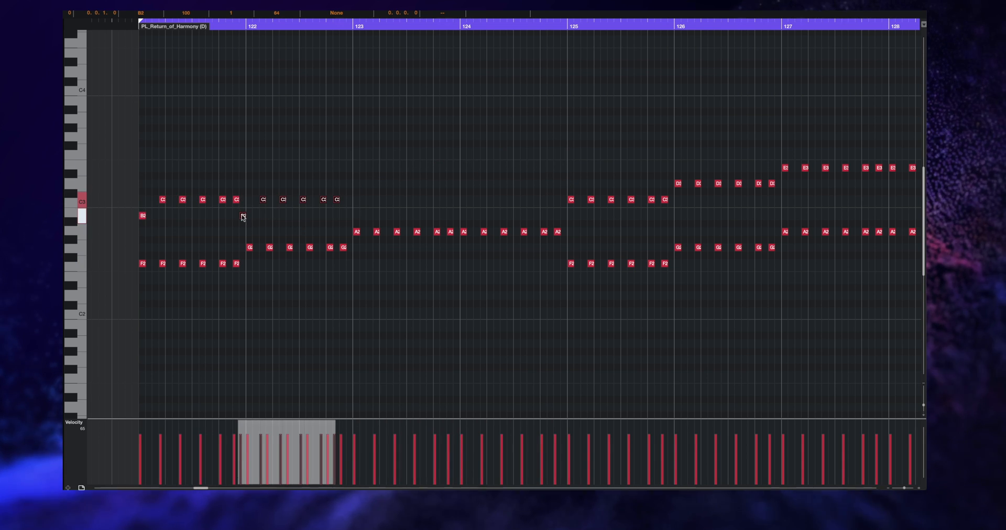
{"action": "left_click_drag", "start_coordinate": [242, 217], "coordinate": [250, 216]}
{"action": "left_click_drag", "start_coordinate": [373, 179], "coordinate": [140, 225]}
{"action": "key", "text": "super+d"}
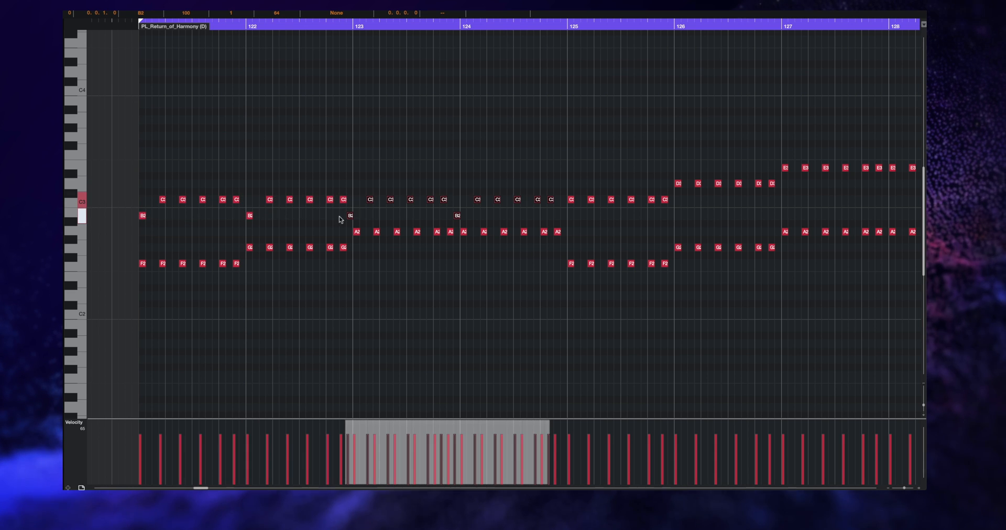
{"action": "left_click_drag", "start_coordinate": [355, 218], "coordinate": [360, 219]}
{"action": "left_click", "coordinate": [370, 178]}
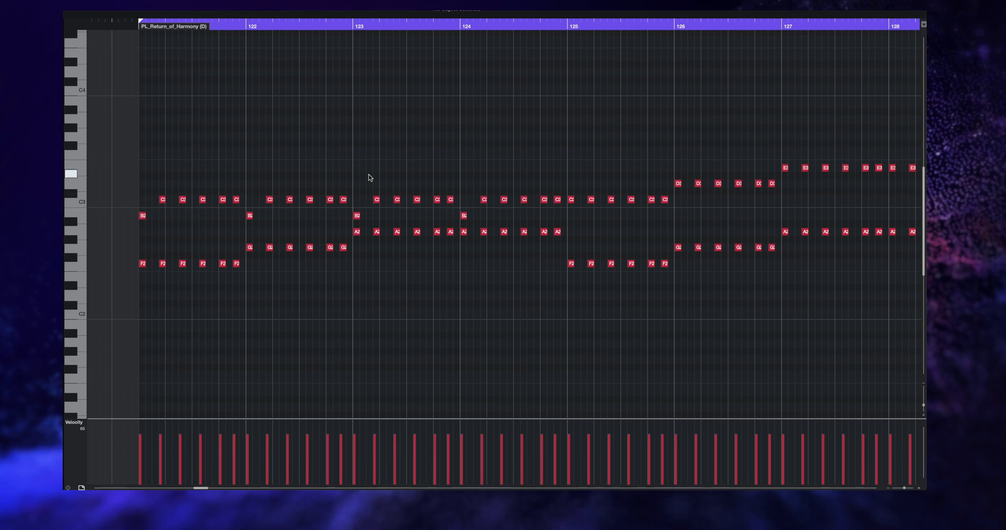
{"action": "key", "text": "space"}
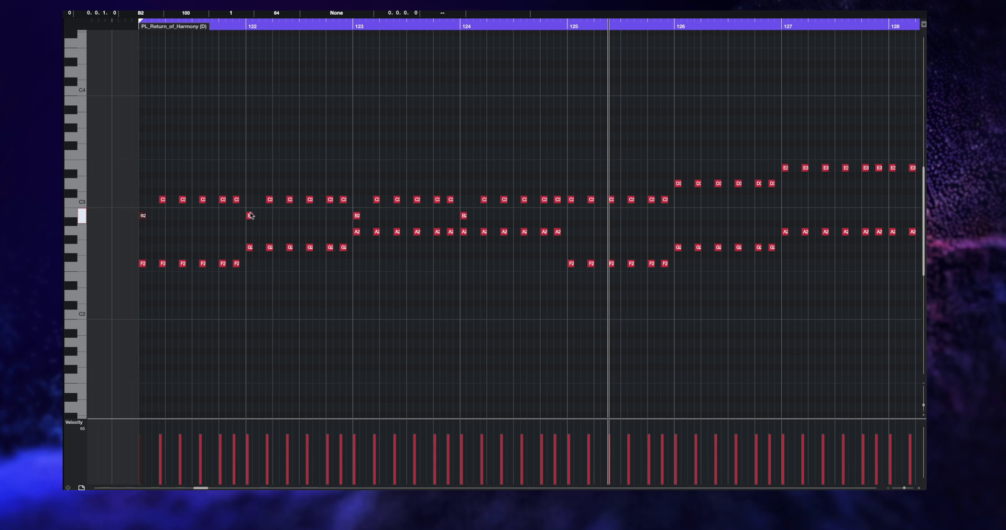
Audition the B2 notes that open bars 122, 123 and 124.
{"action": "left_click_drag", "start_coordinate": [254, 218], "coordinate": [256, 218]}
{"action": "left_click_drag", "start_coordinate": [320, 212], "coordinate": [365, 216]}
{"action": "left_click_drag", "start_coordinate": [428, 213], "coordinate": [488, 219]}
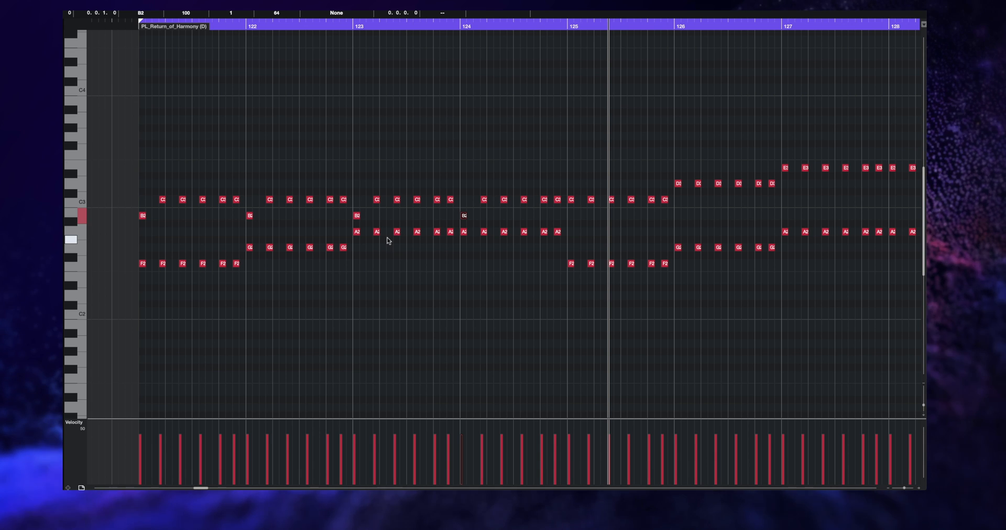
Raise the last three upper notes of bar 124 to E3.
{"action": "scroll", "coordinate": [389, 231], "scroll_direction": "right", "scroll_amount": 5}
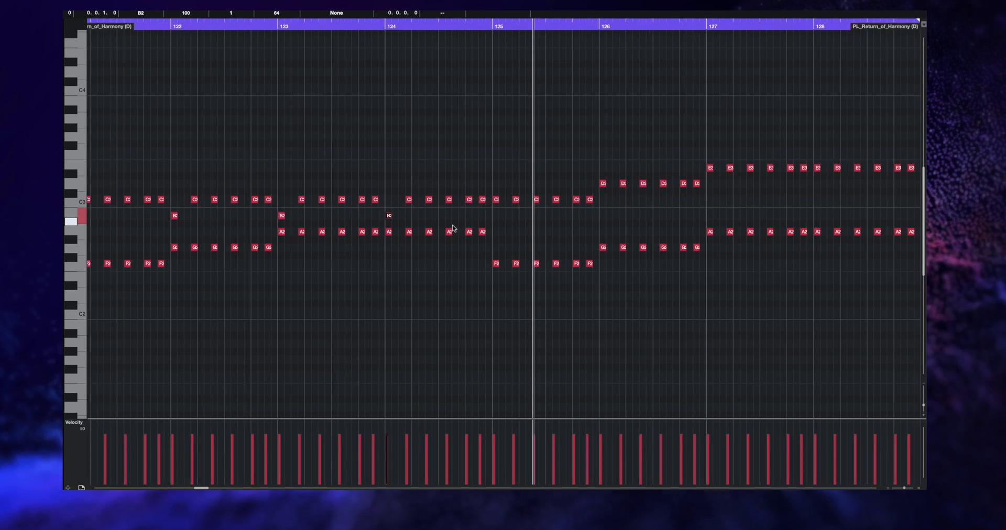
{"action": "scroll", "coordinate": [343, 216], "scroll_direction": "left", "scroll_amount": 4}
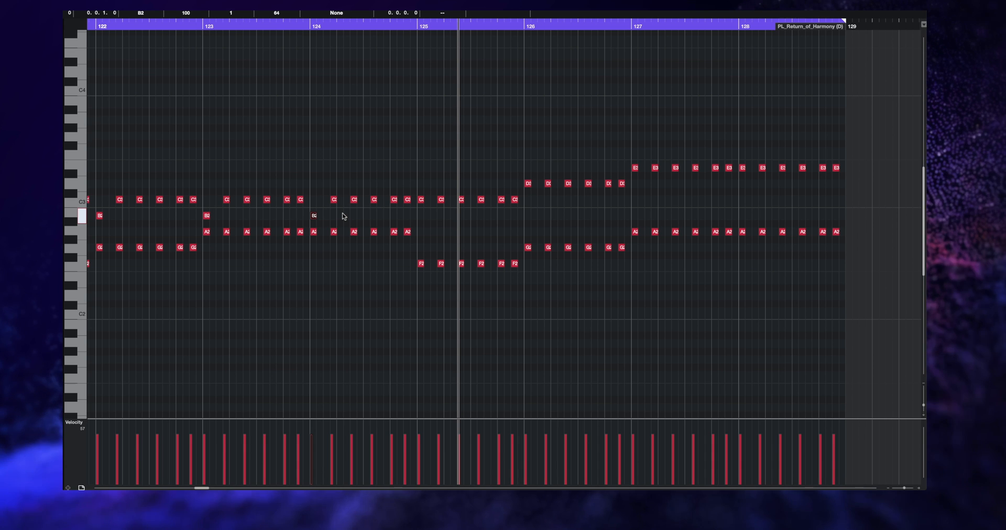
{"action": "left_click_drag", "start_coordinate": [410, 192], "coordinate": [371, 211]}
{"action": "key", "text": "alt+Up"}
{"action": "key", "text": "alt+Up"}
{"action": "key", "text": "alt+Up"}
{"action": "key", "text": "alt+Up"}
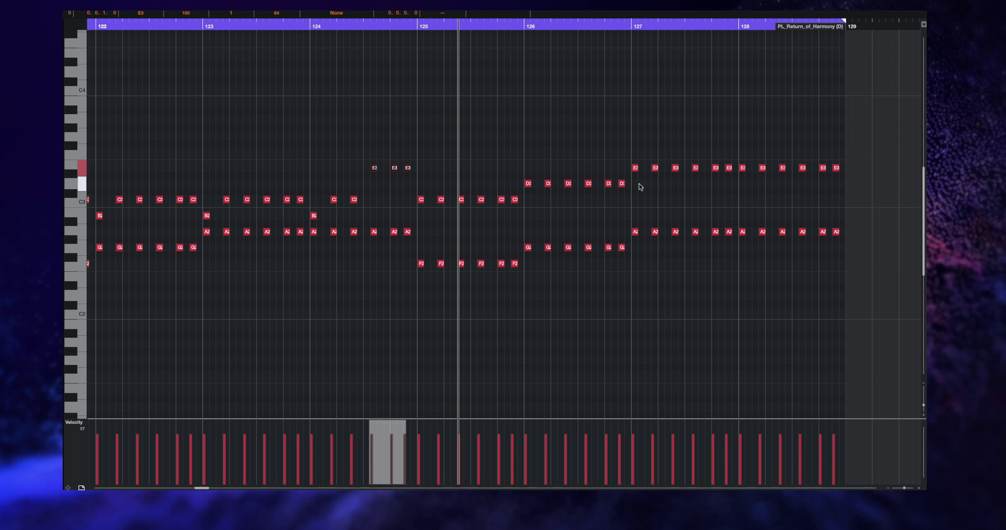
Lower the last two upper notes of bar 124 to D3 and C3, and play bars 121 to 124 in a loop.
{"action": "left_click_drag", "start_coordinate": [622, 155], "coordinate": [884, 173]}
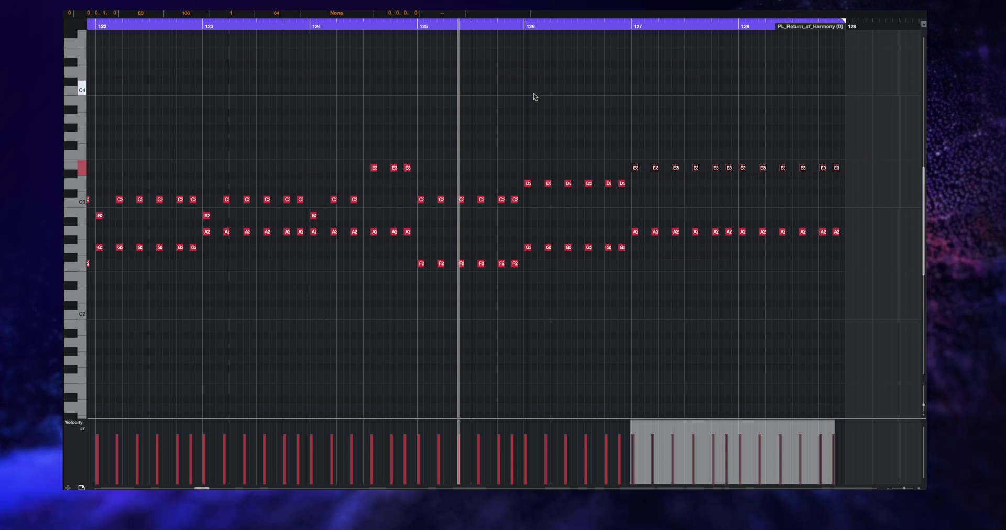
{"action": "left_click_drag", "start_coordinate": [424, 135], "coordinate": [407, 186]}
{"action": "key", "text": "Down"}
{"action": "key", "text": "Down"}
{"action": "key", "text": "Down"}
{"action": "key", "text": "Down"}
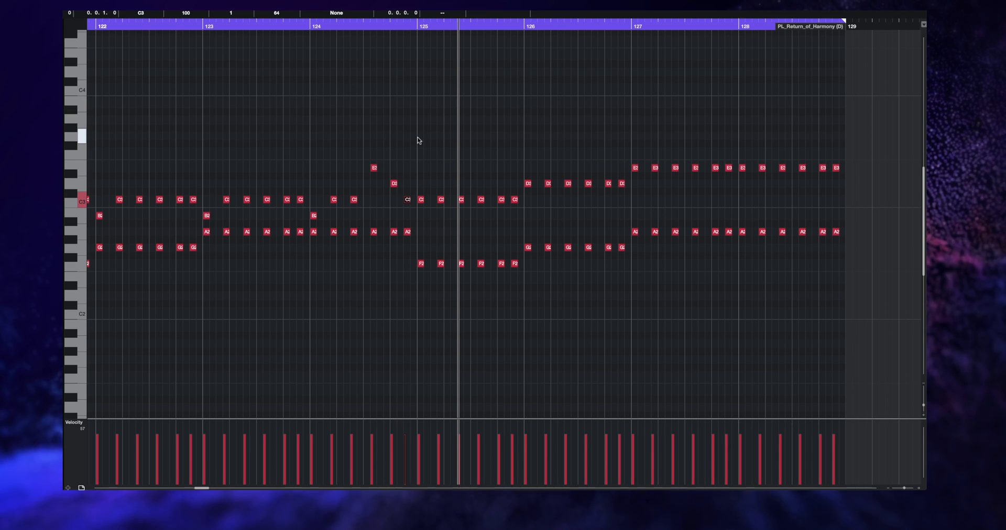
{"action": "key", "text": "KP_1"}
{"action": "key", "text": "space"}
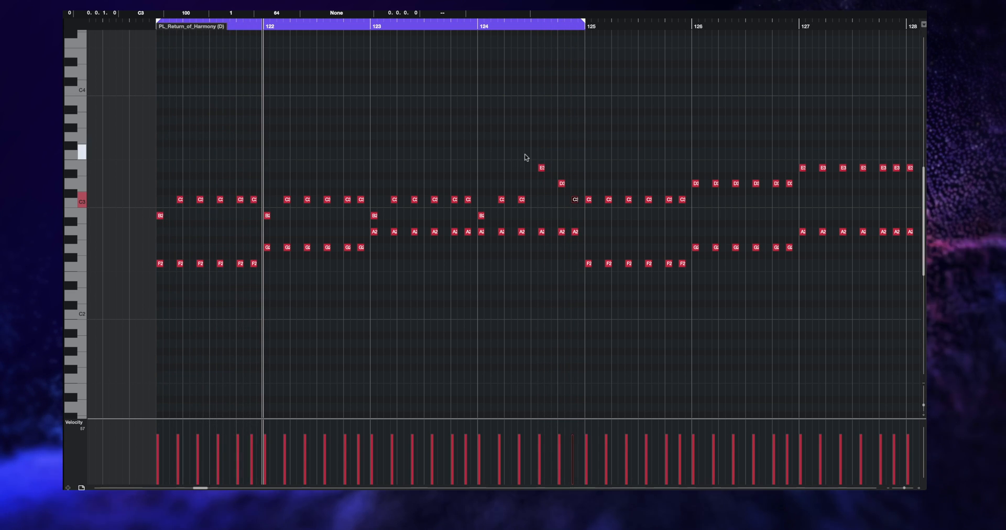
Raise the E3 and D3 notes near the end of bar 124 to F3 and E3, and play the loop.
{"action": "left_click_drag", "start_coordinate": [541, 167], "coordinate": [561, 168]}
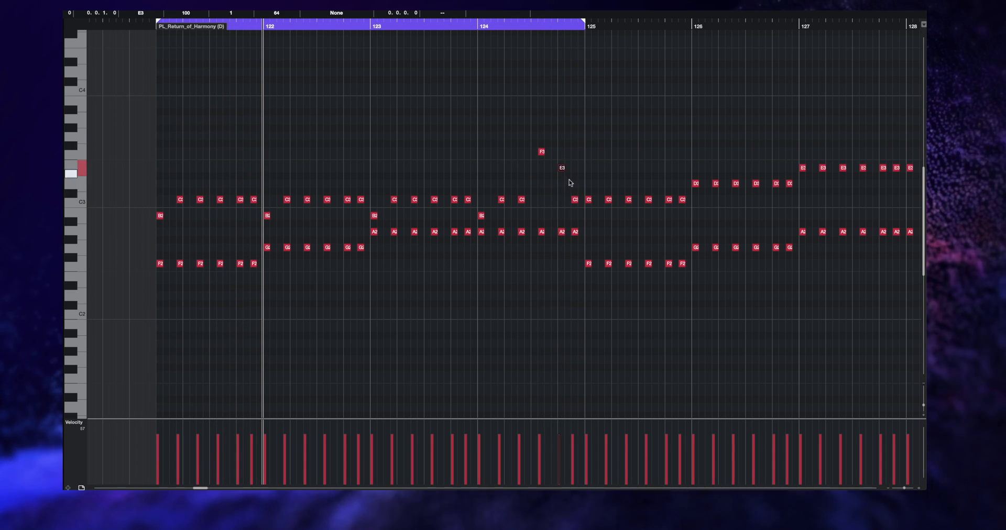
{"action": "mouse_move", "coordinate": [575, 199]}
{"action": "left_mouse_down"}
{"action": "mouse_move", "coordinate": [575, 184]}
{"action": "mouse_move", "coordinate": [575, 199]}
{"action": "left_mouse_up"}
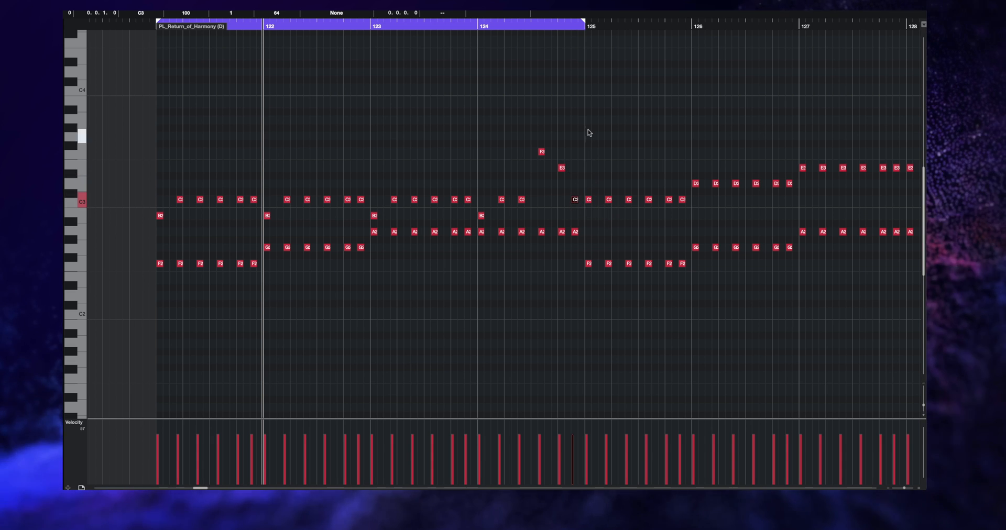
{"action": "key", "text": "space"}
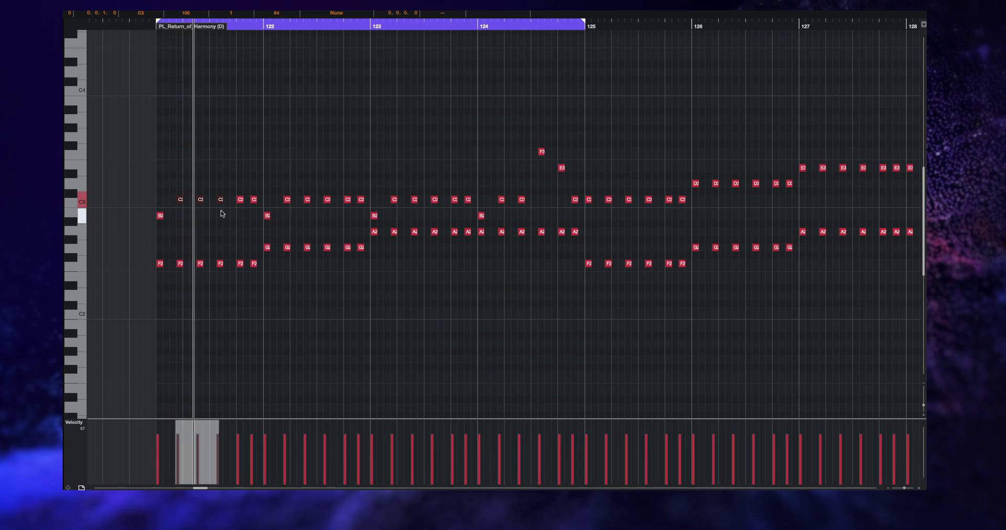
Raise the F3 note in bar 124 to G3 and play the loop from late in bar 123.
{"action": "left_click", "coordinate": [542, 152]}
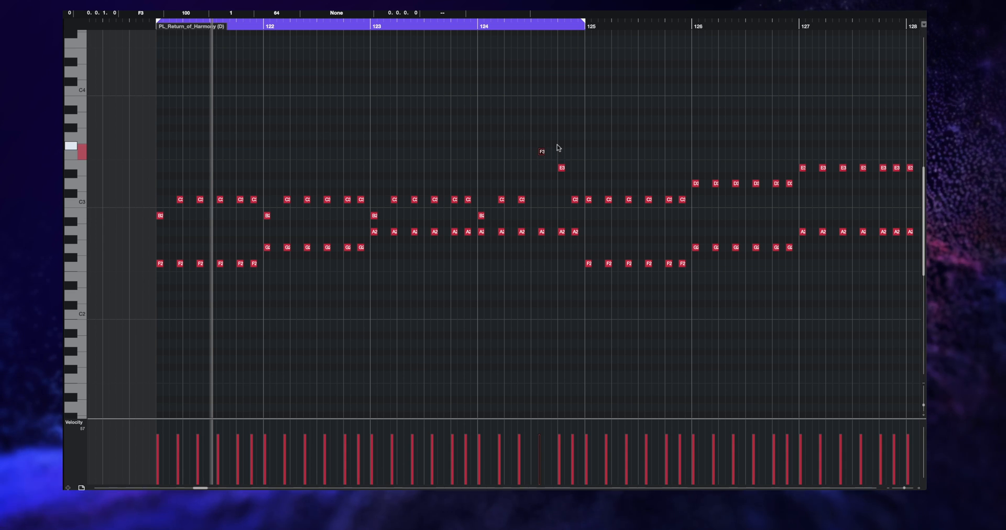
{"action": "key", "text": "Up"}
{"action": "key", "text": "Up"}
{"action": "left_click", "coordinate": [455, 24]}
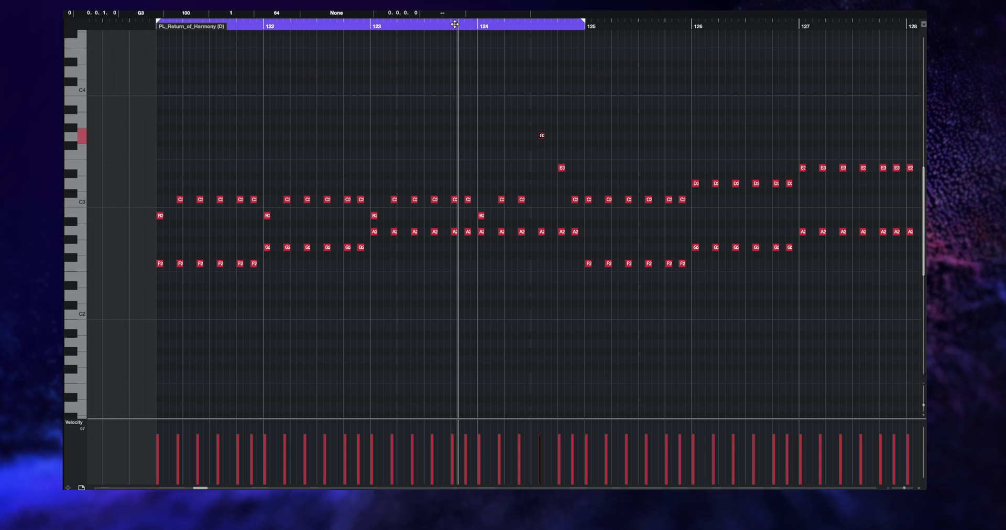
{"action": "key", "text": "space"}
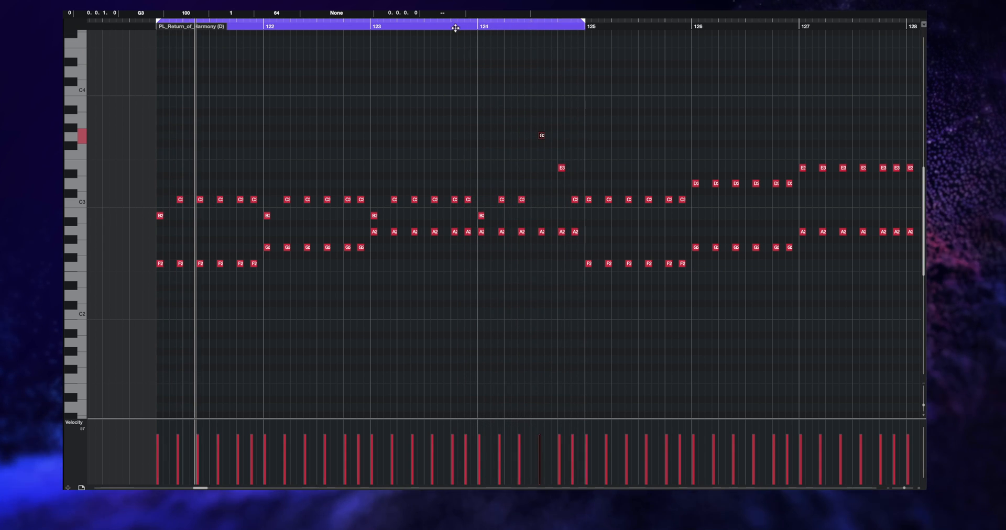
Audition the closing G3, E3 and C3 upper notes of bar 124.
{"action": "left_click_drag", "start_coordinate": [556, 117], "coordinate": [528, 151]}
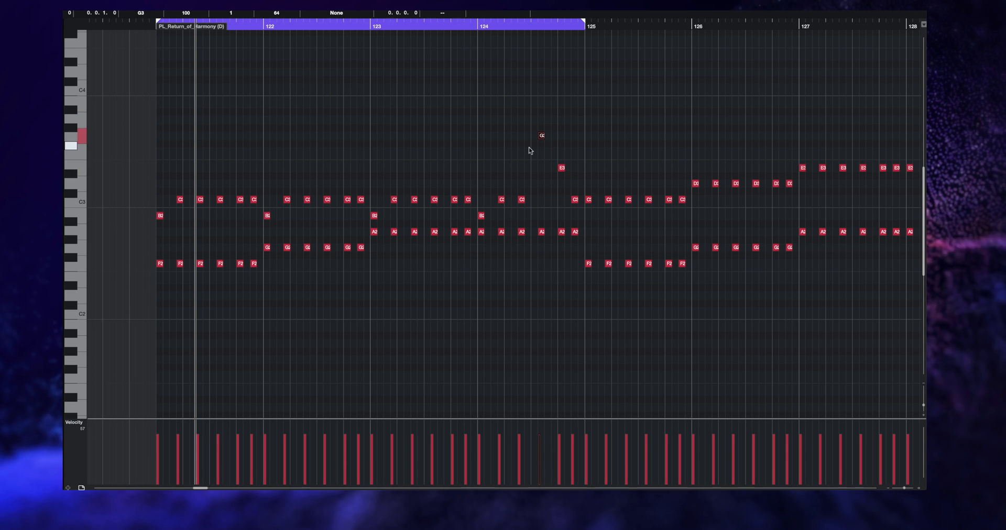
{"action": "left_click_drag", "start_coordinate": [526, 116], "coordinate": [579, 213]}
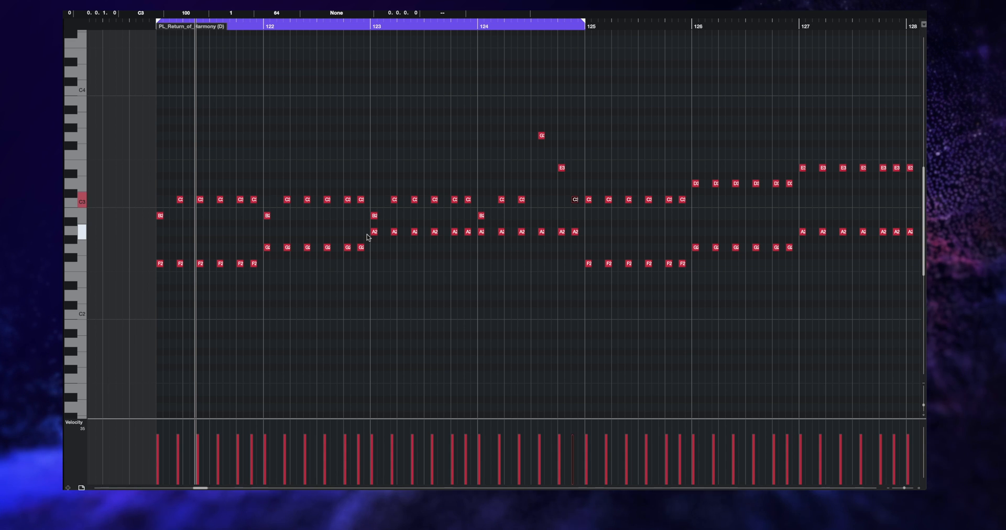
{"action": "left_click", "coordinate": [561, 167]}
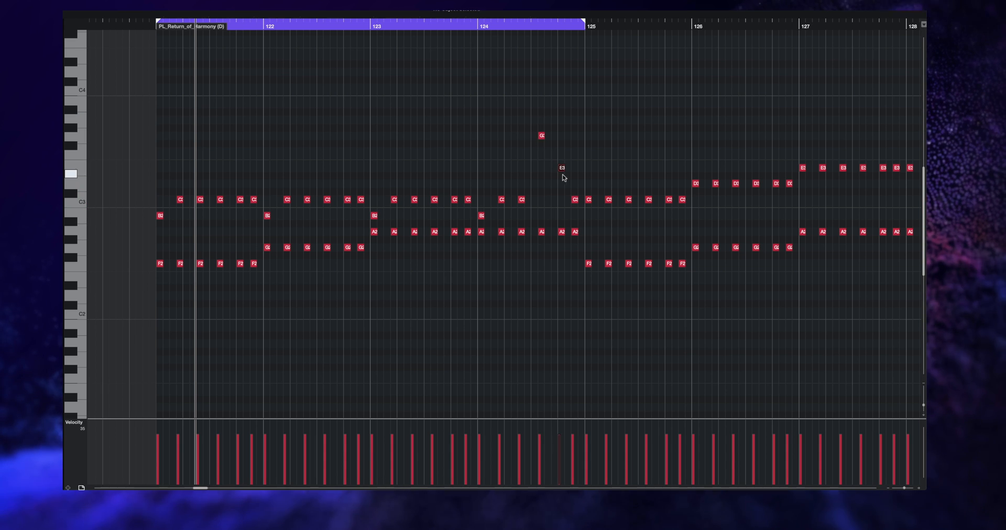
{"action": "left_click", "coordinate": [575, 199]}
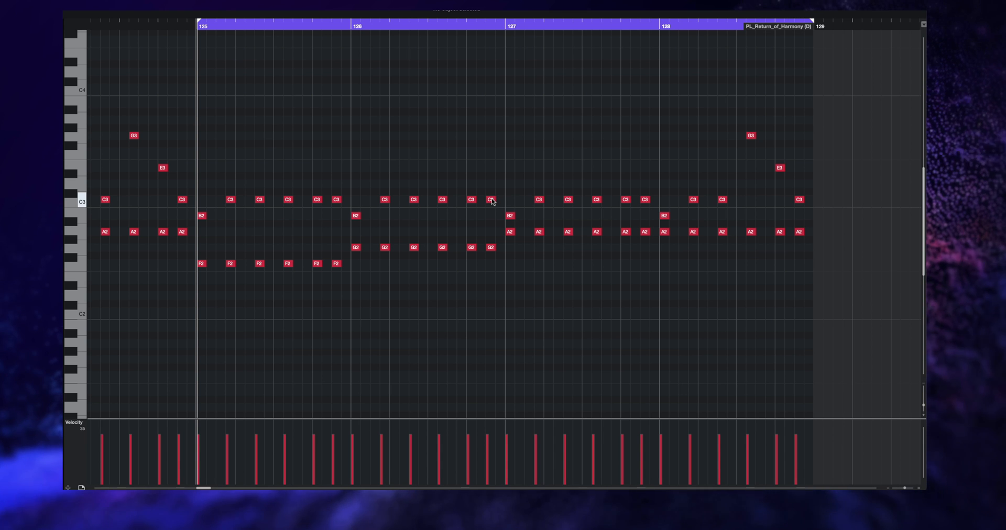
Raise the last upper C3 note of bar 126 to E3 and play the loop.
{"action": "key", "text": "space"}
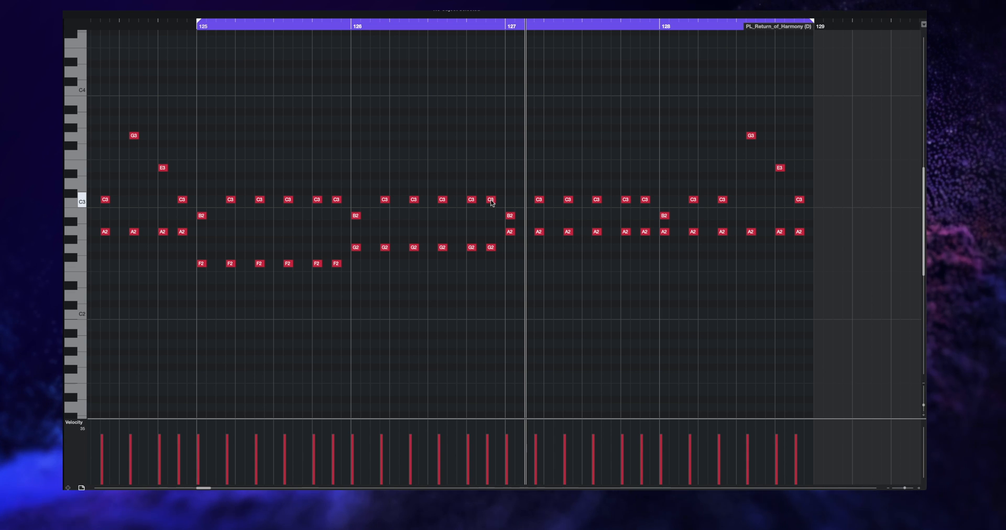
{"action": "left_click_drag", "start_coordinate": [491, 197], "coordinate": [494, 172]}
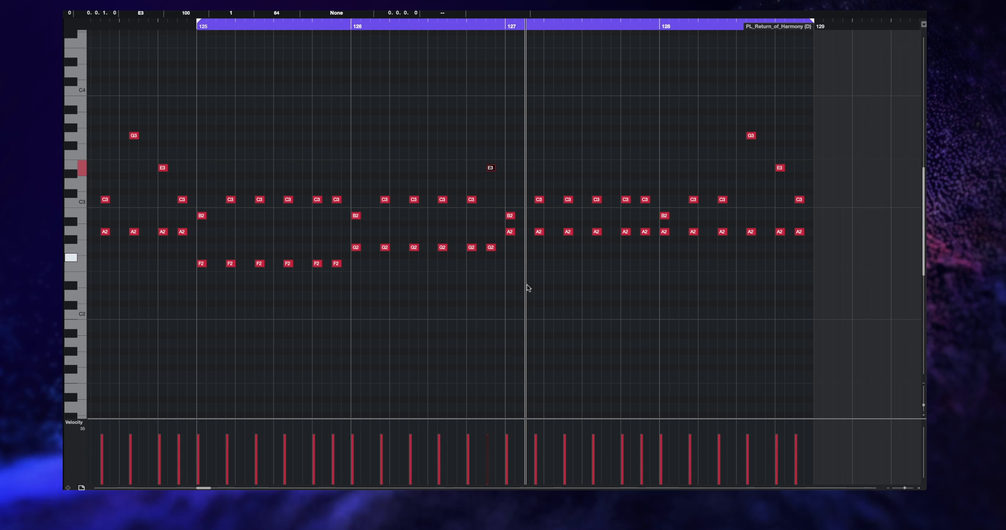
{"action": "key", "text": "space"}
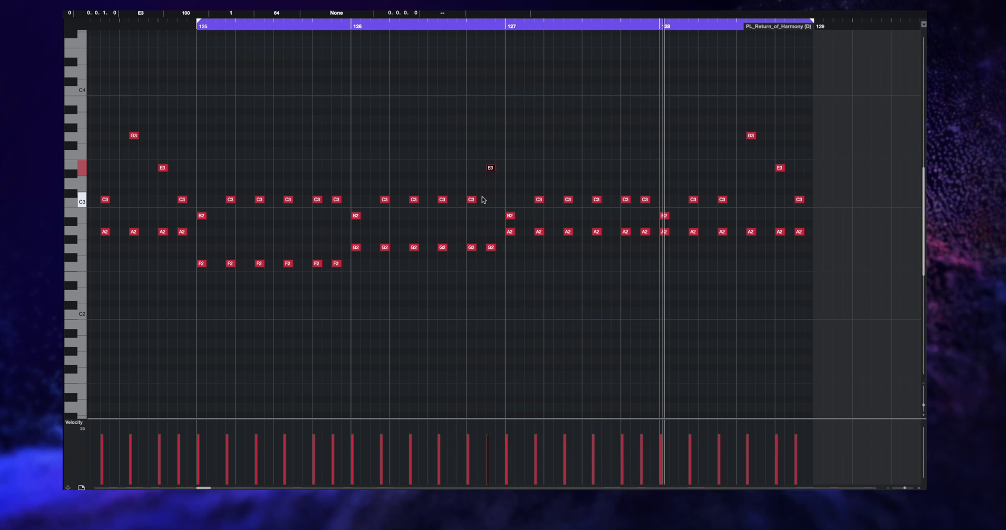
Try adding a short G3 note right after the E3 at the end of bar 126, and play the passage.
{"action": "left_click_drag", "start_coordinate": [481, 191], "coordinate": [463, 210]}
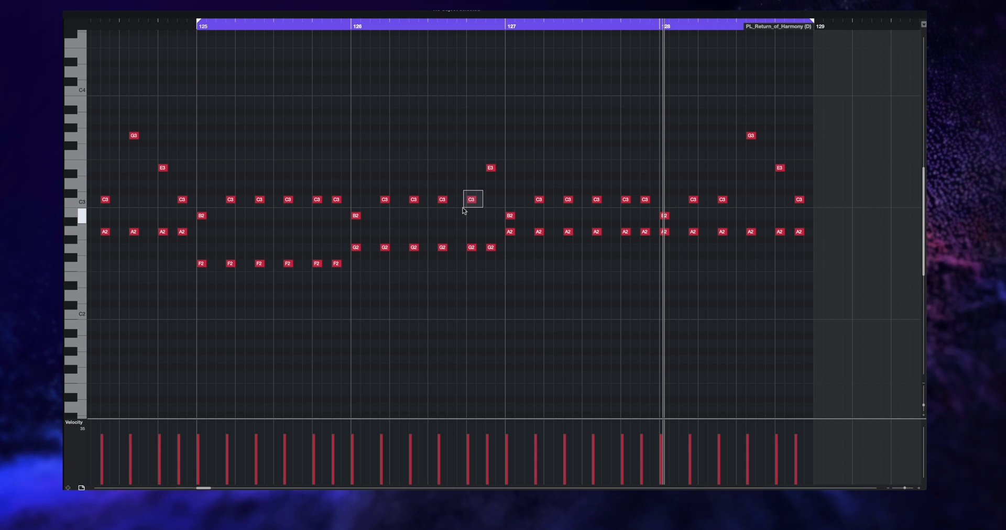
{"action": "left_click_drag", "start_coordinate": [477, 159], "coordinate": [510, 175]}
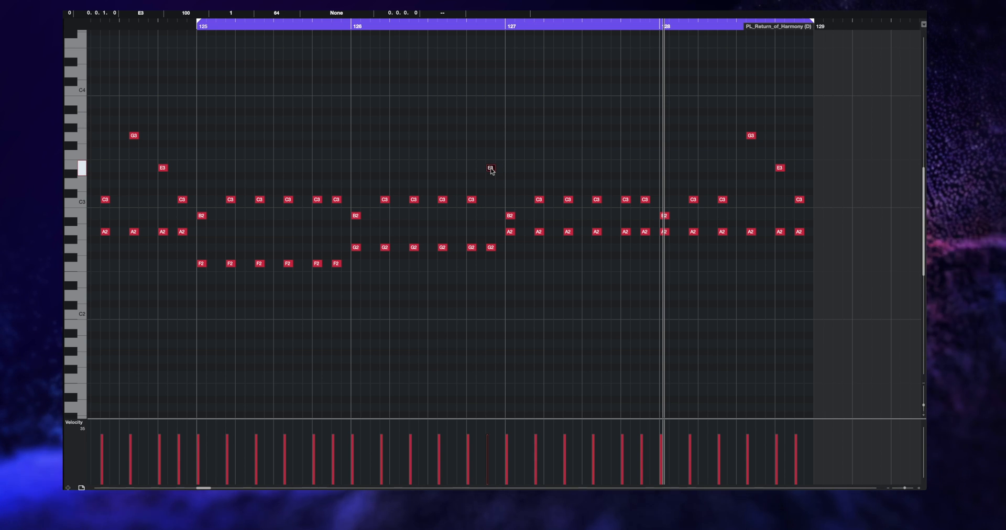
{"action": "left_click_drag", "start_coordinate": [492, 166], "coordinate": [501, 138]}
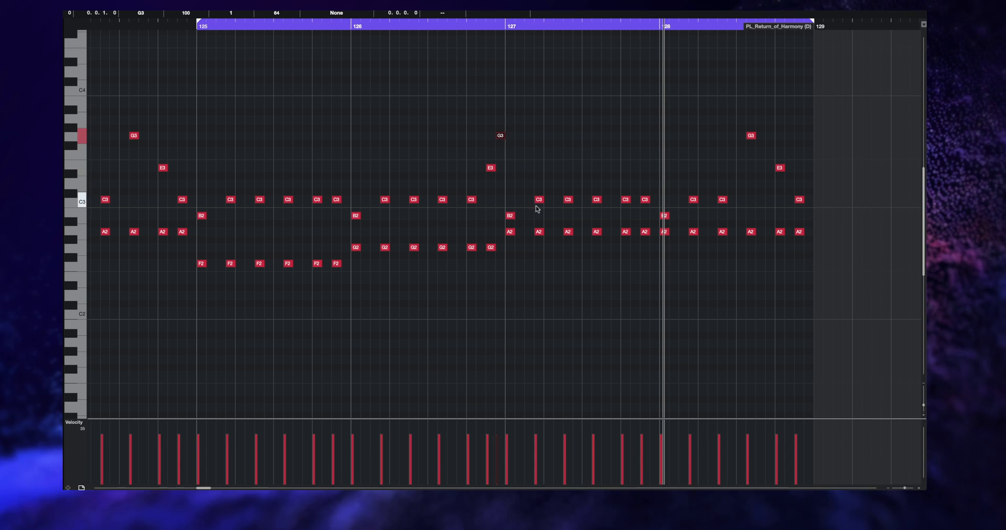
{"action": "left_click_drag", "start_coordinate": [454, 21], "coordinate": [388, 25]}
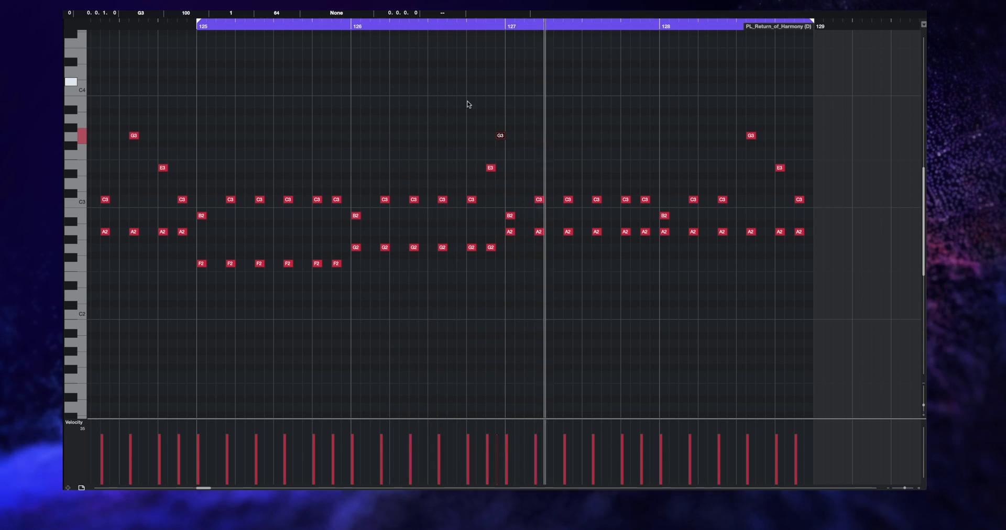
Try reordering the upper notes ending bar 126 to G3 followed by E3, and play the loop from bar 126.
{"action": "mouse_move", "coordinate": [490, 168]}
{"action": "left_mouse_down"}
{"action": "mouse_move", "coordinate": [490, 136]}
{"action": "mouse_move", "coordinate": [501, 169]}
{"action": "left_mouse_up"}
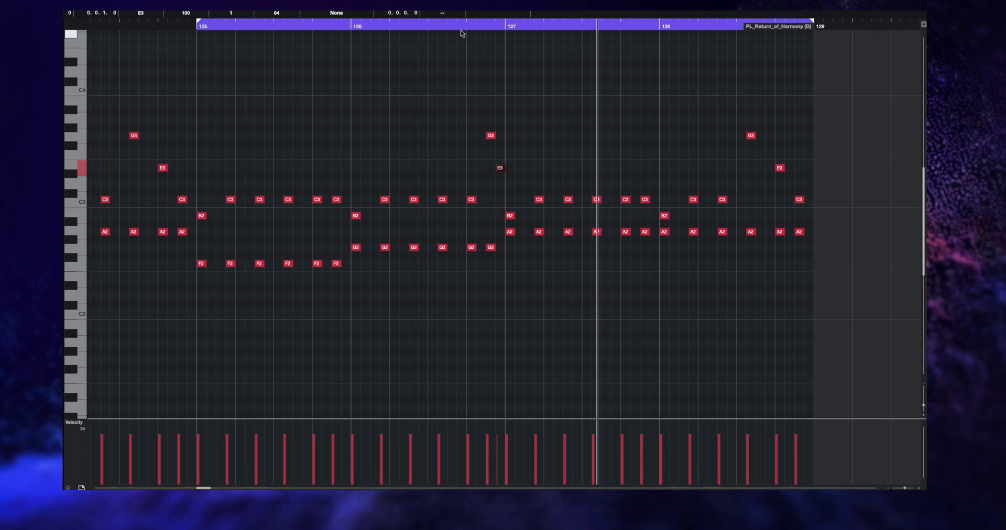
{"action": "left_click", "coordinate": [419, 25]}
{"action": "left_click_drag", "start_coordinate": [457, 95], "coordinate": [528, 197]}
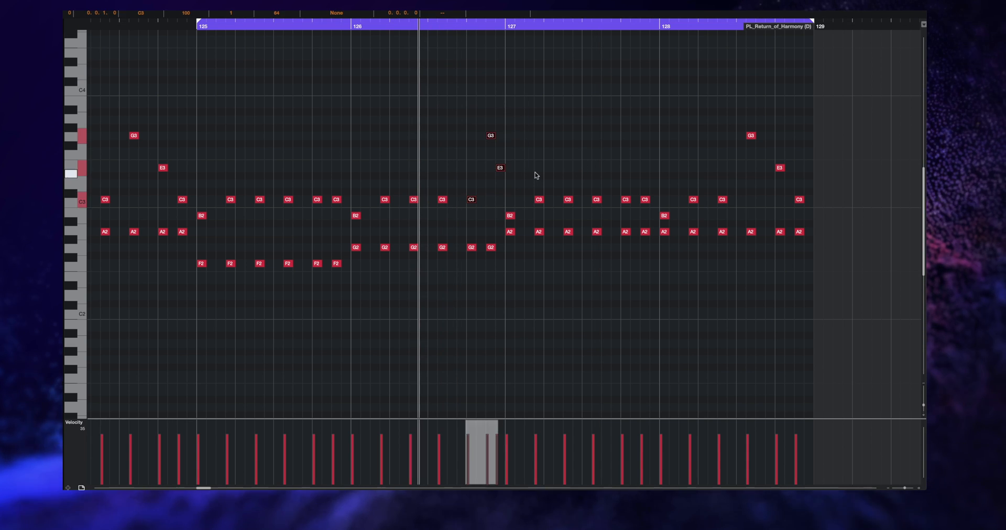
{"action": "left_click", "coordinate": [536, 176]}
{"action": "key", "text": "space"}
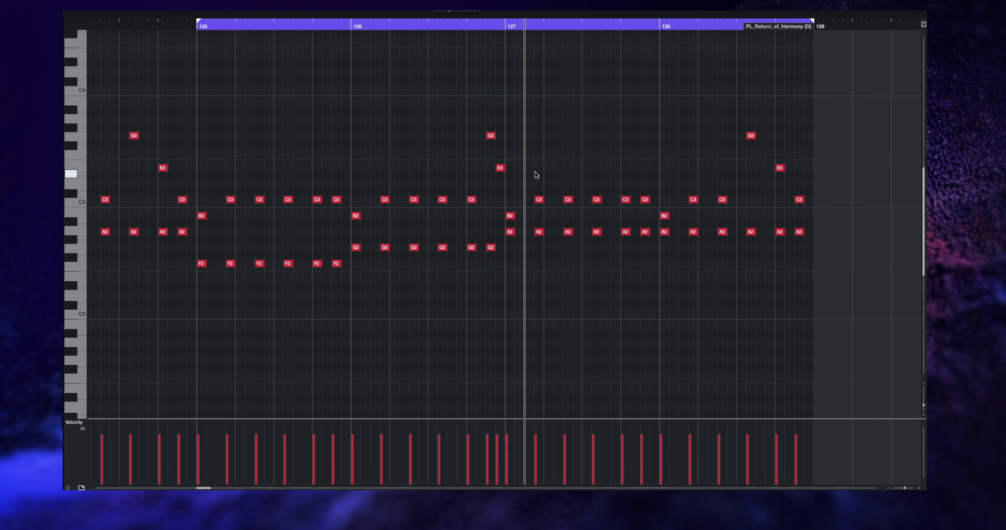
Undo the added G3 note and the reordering of the upper notes at the end of bar 126.
{"action": "key", "text": "super+z"}
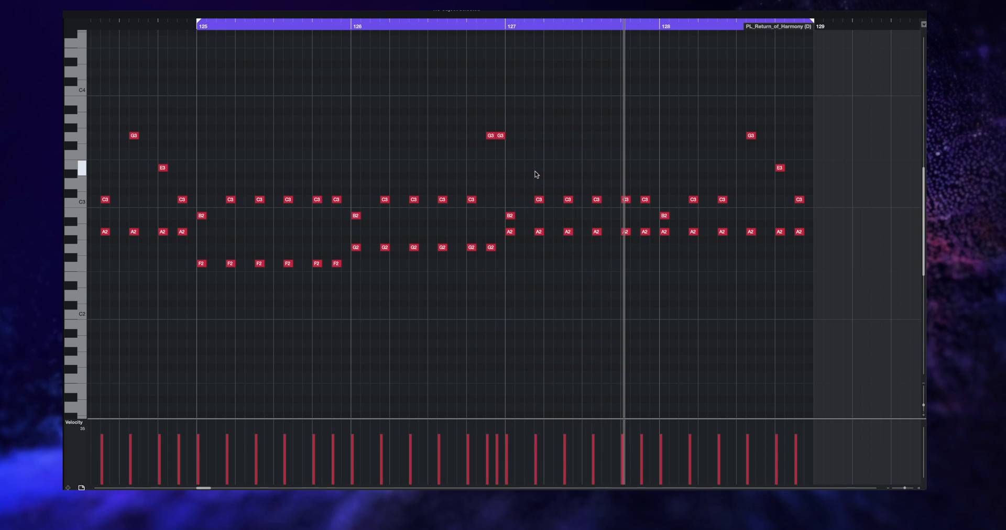
{"action": "key", "text": "super+z"}
{"action": "key", "text": "super+z"}
{"action": "left_click_drag", "start_coordinate": [499, 142], "coordinate": [488, 178]}
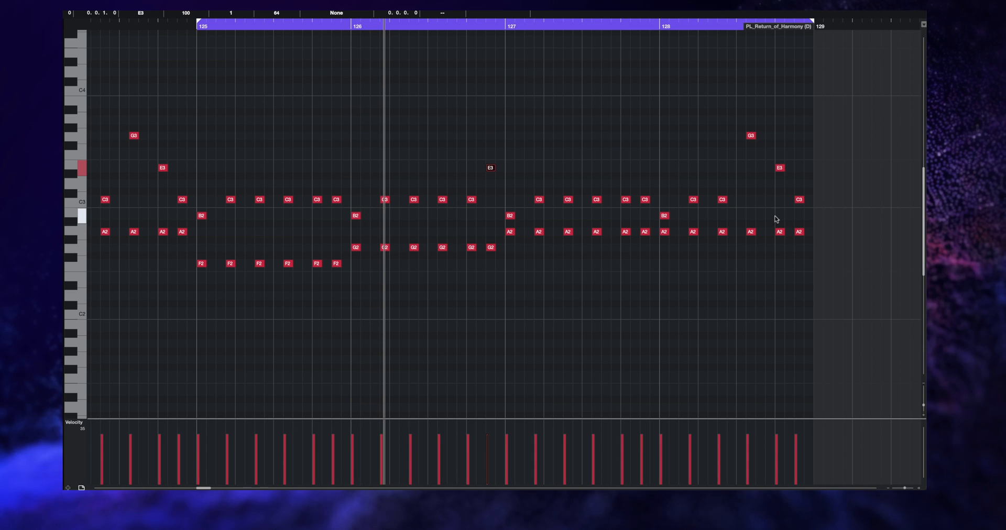
Duplicate the lower F2, G2 and A2 notes of bars 125 to 128 one octave down, at F1, G1 and A1.
{"action": "left_click_drag", "start_coordinate": [816, 230], "coordinate": [199, 322]}
{"action": "key", "text": "super+c"}
{"action": "key", "text": "l"}
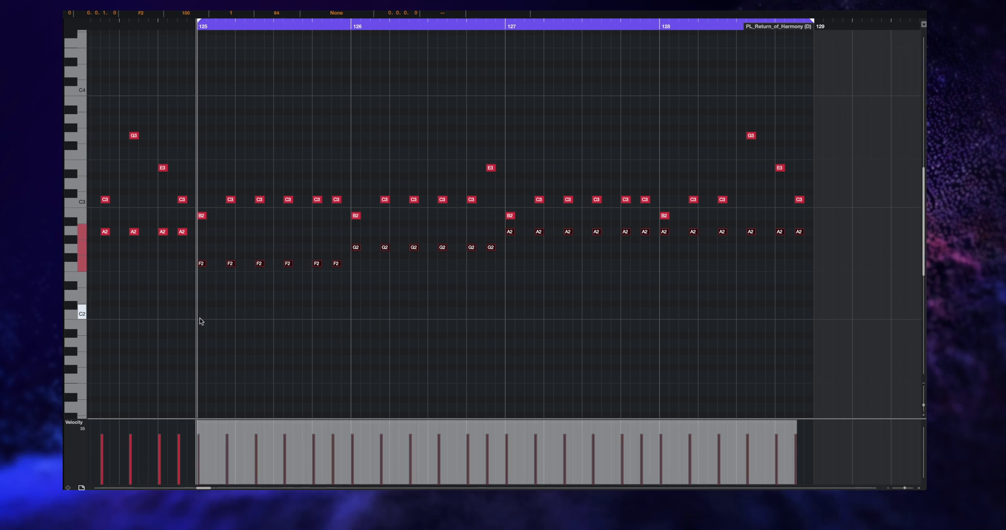
{"action": "key", "text": "super+v"}
{"action": "key", "text": "shift+Down"}
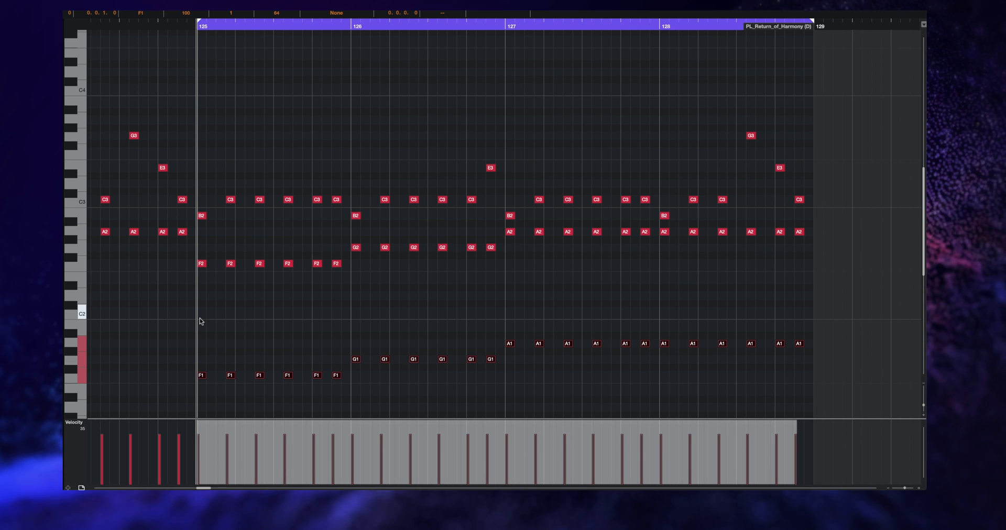
Lower the duplicated bass notes another octave to F0, G0 and A0, and play the loop.
{"action": "key", "text": "space"}
{"action": "key", "text": "shift+Down"}
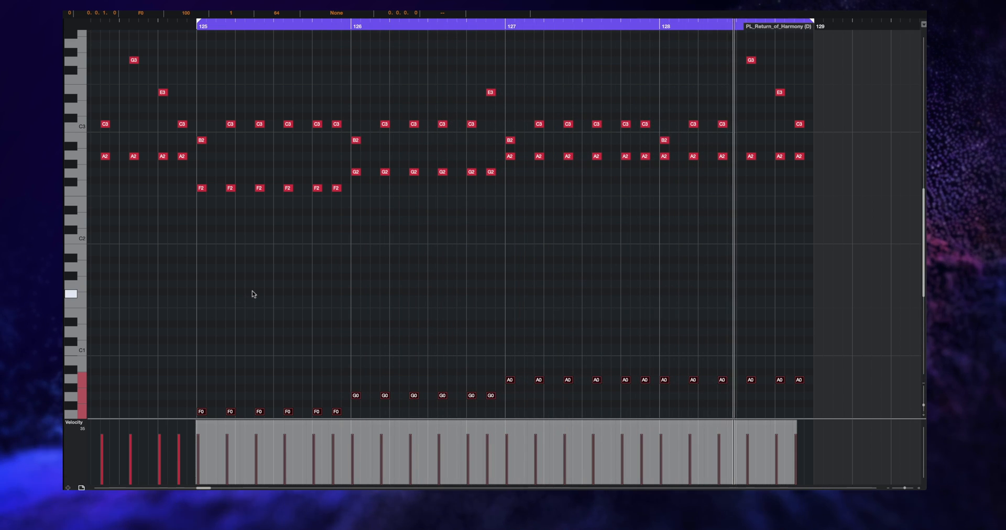
{"action": "key", "text": "space"}
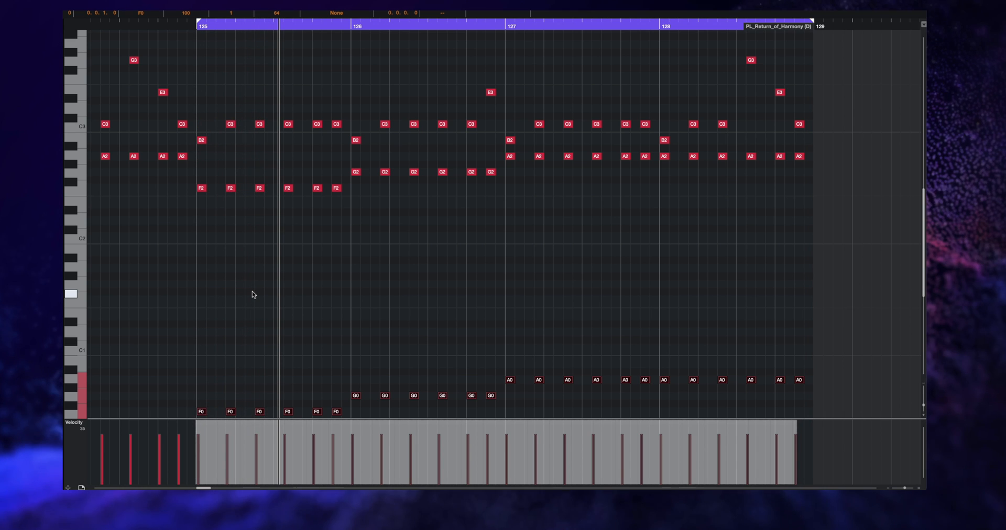
Try an extra octave copy of the bass line at F1, G1 and A1 in the loop, and delete that copy.
{"action": "left_click_drag", "start_coordinate": [202, 415], "coordinate": [204, 308]}
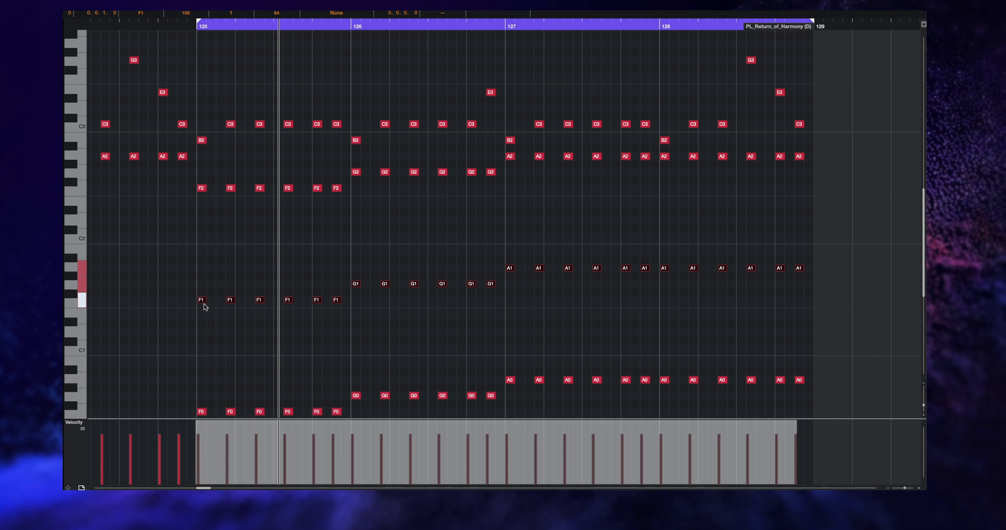
{"action": "key", "text": "space"}
{"action": "key", "text": "Delete"}
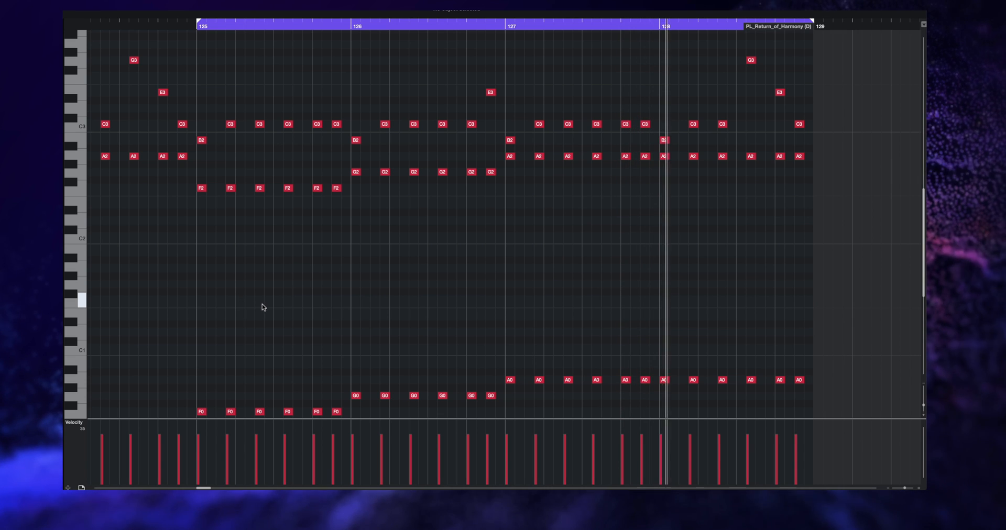
{"action": "scroll", "coordinate": [263, 305], "scroll_direction": "up", "scroll_amount": 3}
{"action": "scroll", "coordinate": [262, 305], "scroll_direction": "up", "scroll_amount": 3}
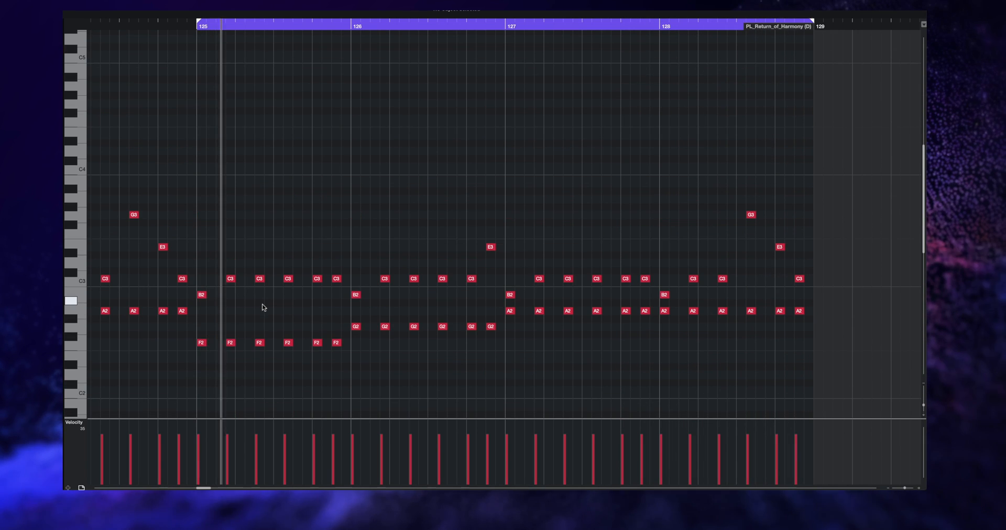